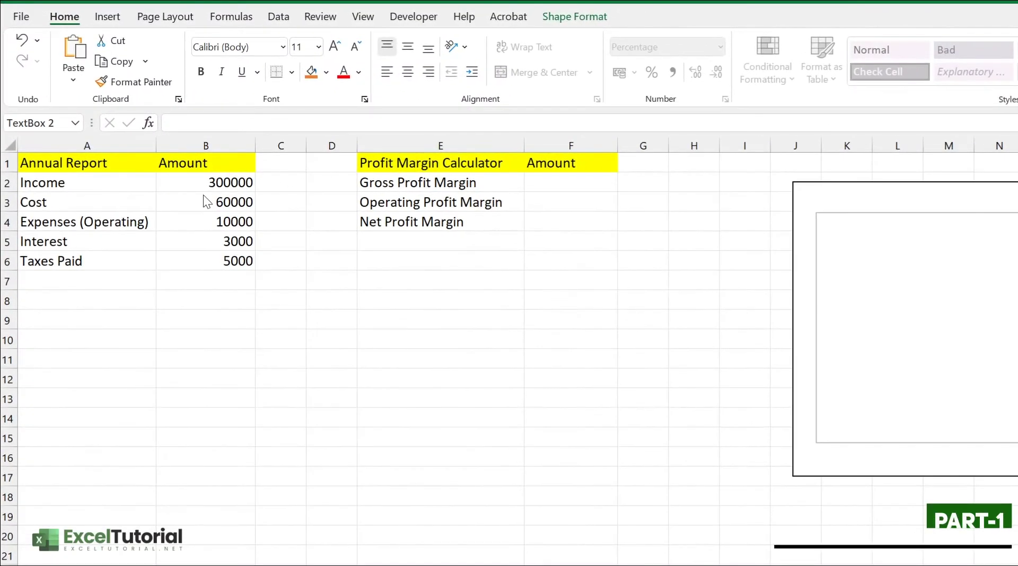
Apply Percentage format to the Amount cells F2:F4 beside the margin labels, then enter the text box.
{"action": "left_click", "coordinate": [208, 182]}
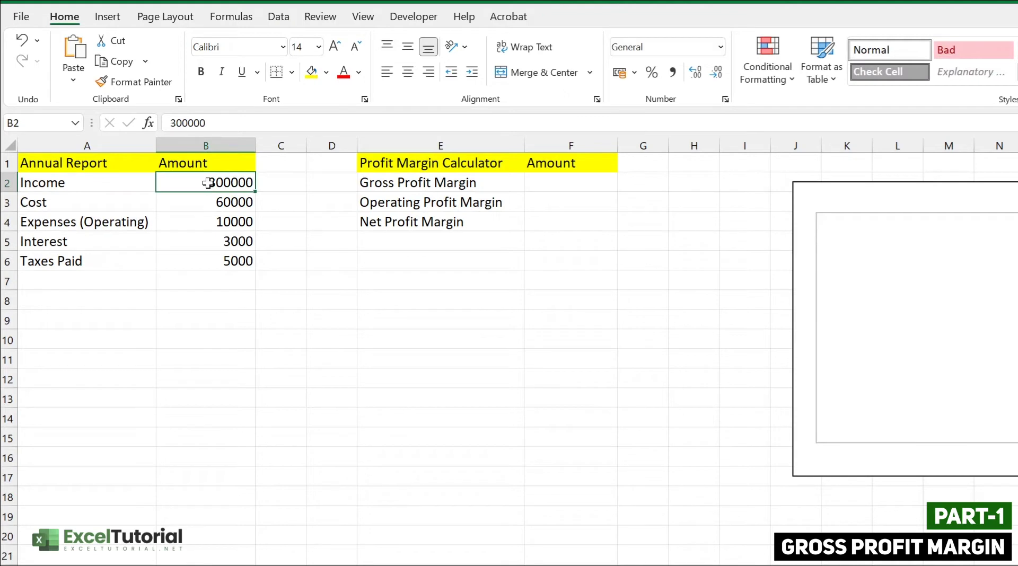
{"action": "left_click", "coordinate": [101, 184]}
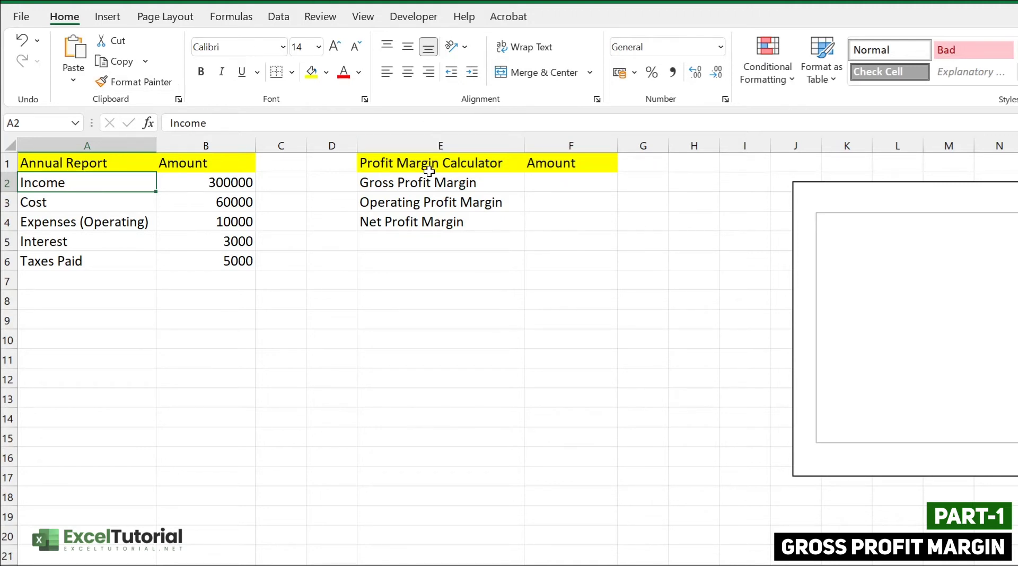
{"action": "left_click", "coordinate": [466, 183]}
{"action": "left_click_drag", "start_coordinate": [465, 183], "coordinate": [523, 227]}
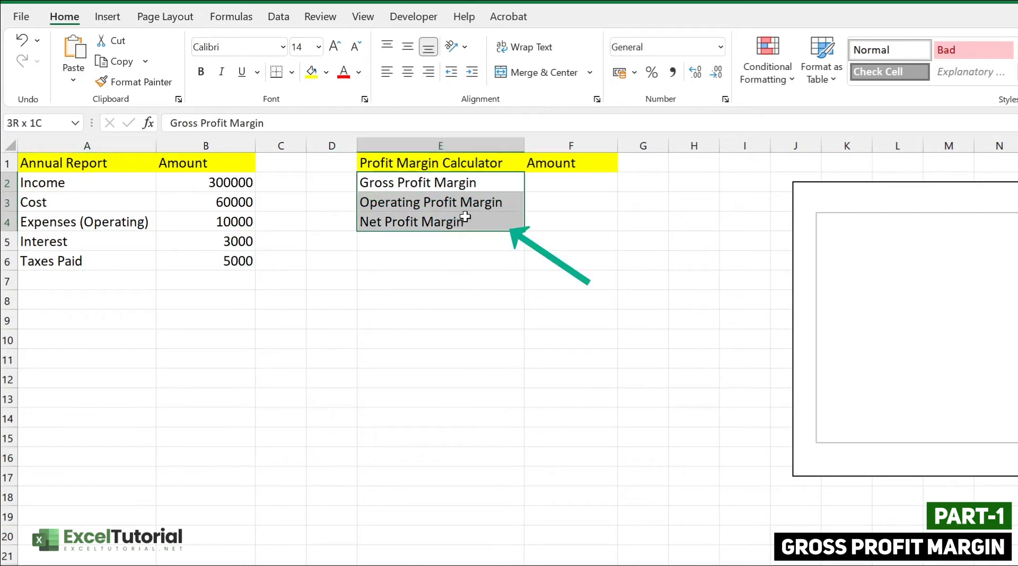
{"action": "left_click", "coordinate": [582, 180]}
{"action": "left_click_drag", "start_coordinate": [582, 179], "coordinate": [579, 223]}
{"action": "key", "text": "ctrl+shift+5"}
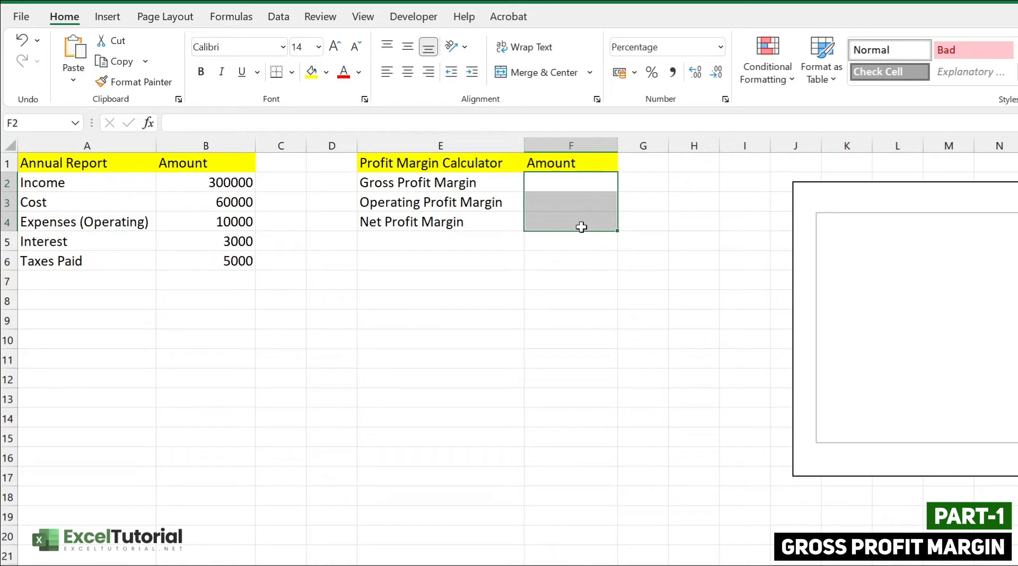
{"action": "left_click", "coordinate": [915, 258]}
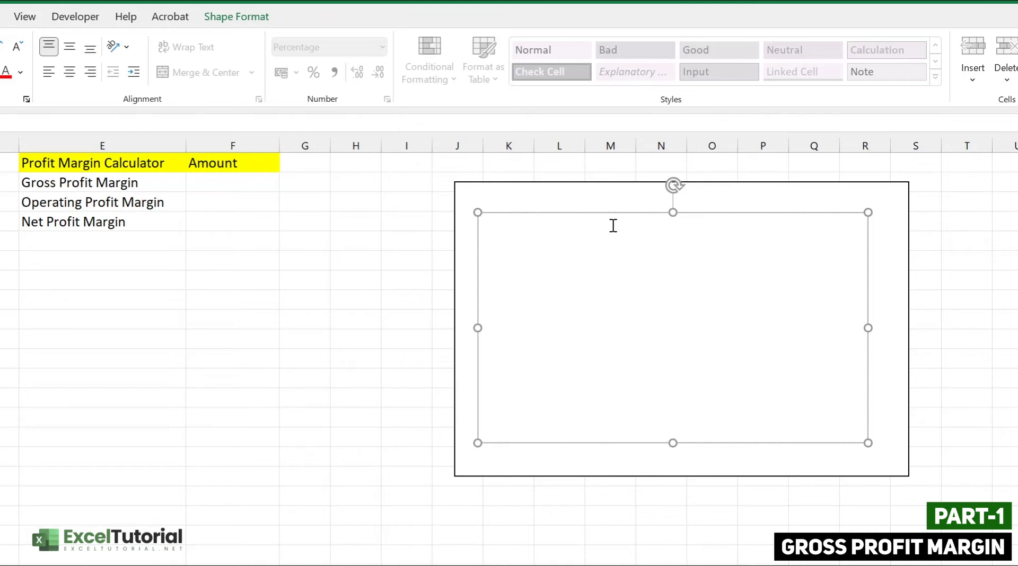
Type 'GROSS PROFIT = TOTAL INCOME - COST' and a draft line 'GP MARGIN = GP/TOTAL INCOME'.
{"action": "type", "text": "GROSS PROF"}
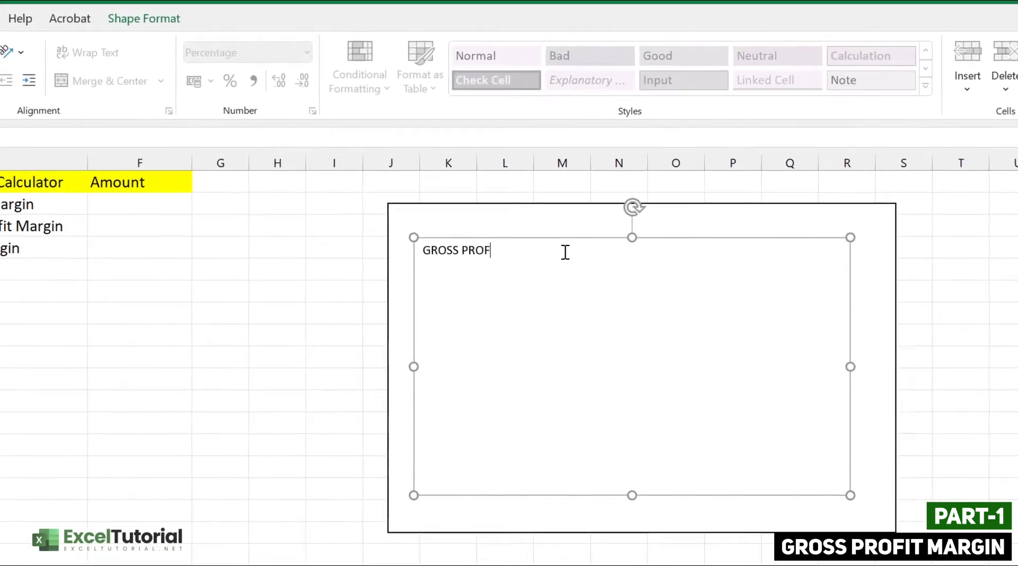
{"action": "type", "text": "IT"}
{"action": "type", "text": " ="}
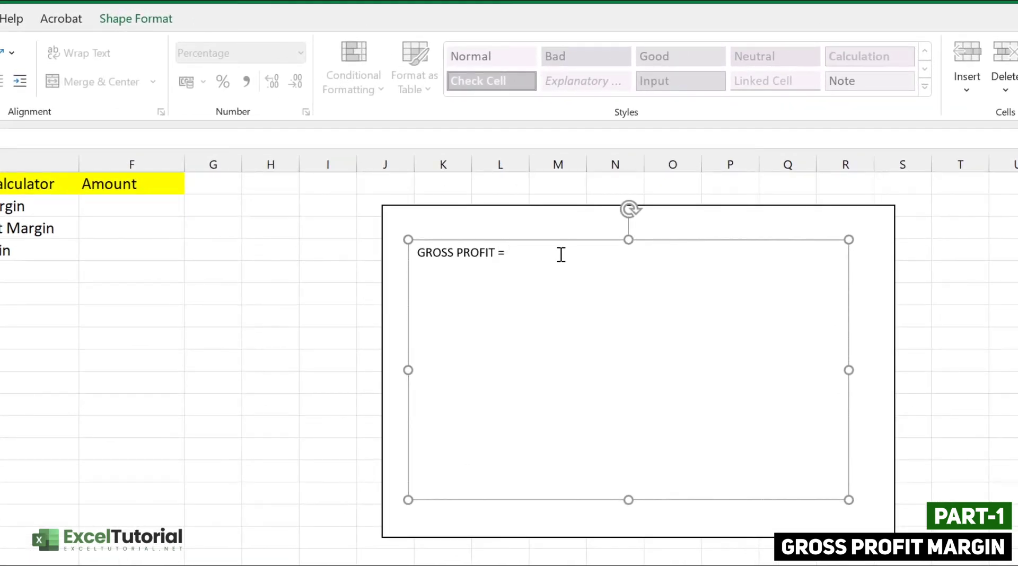
{"action": "type", "text": " TOTAL INCOME - COST"}
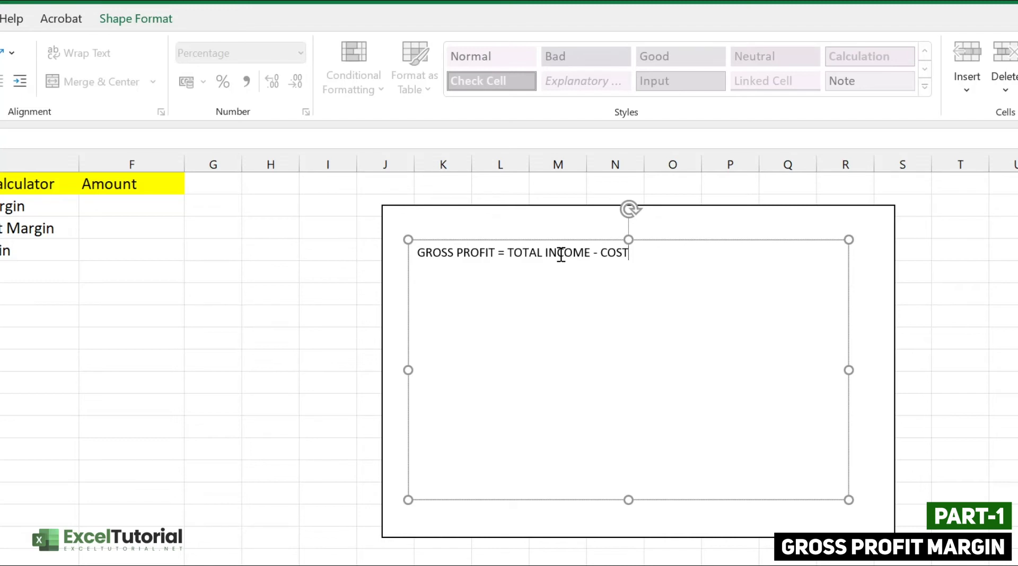
{"action": "key", "text": "Return"}
{"action": "type", "text": "GP"}
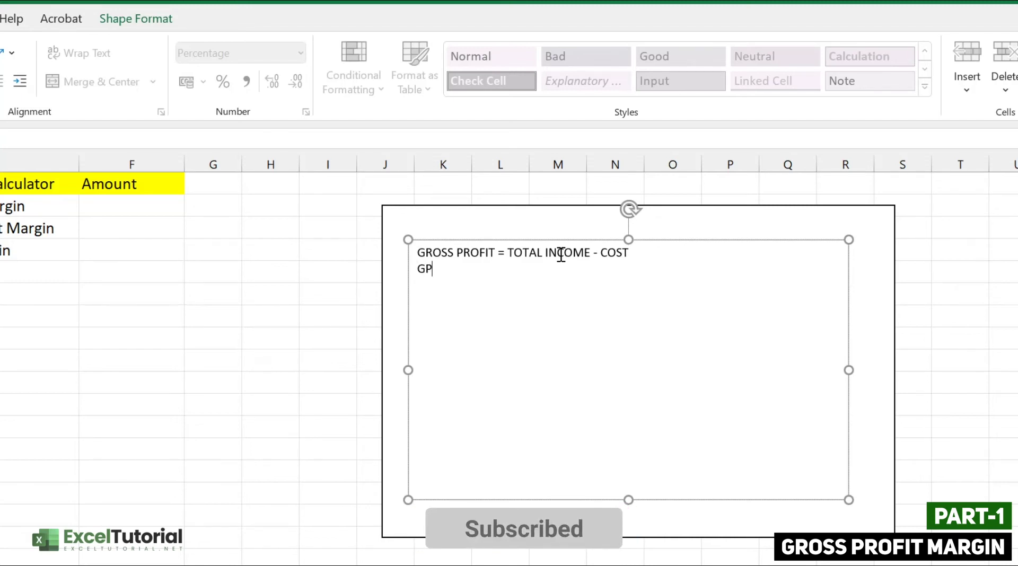
{"action": "type", "text": " MARGIN ="}
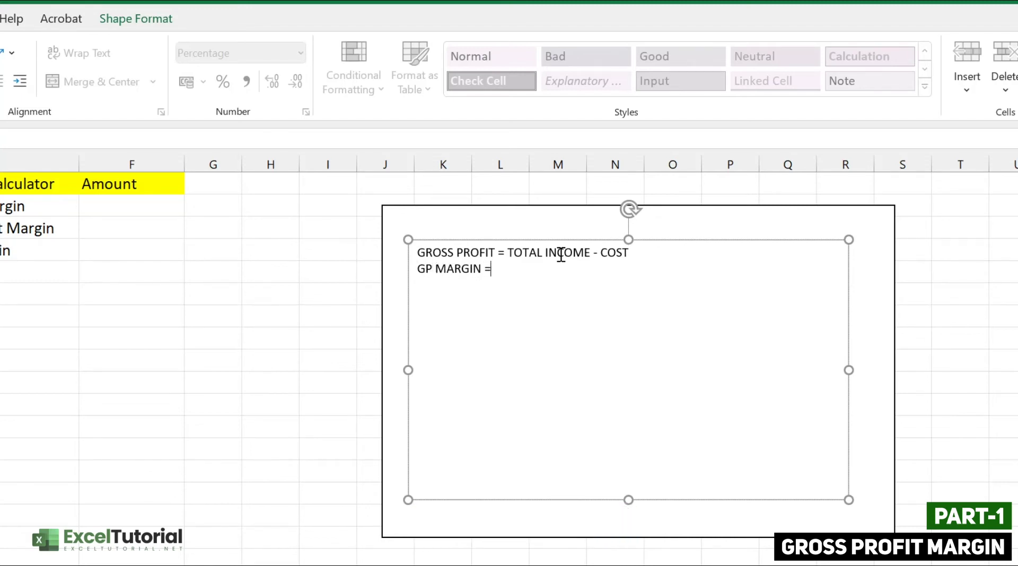
{"action": "type", "text": " GP/TOTAL INCOME"}
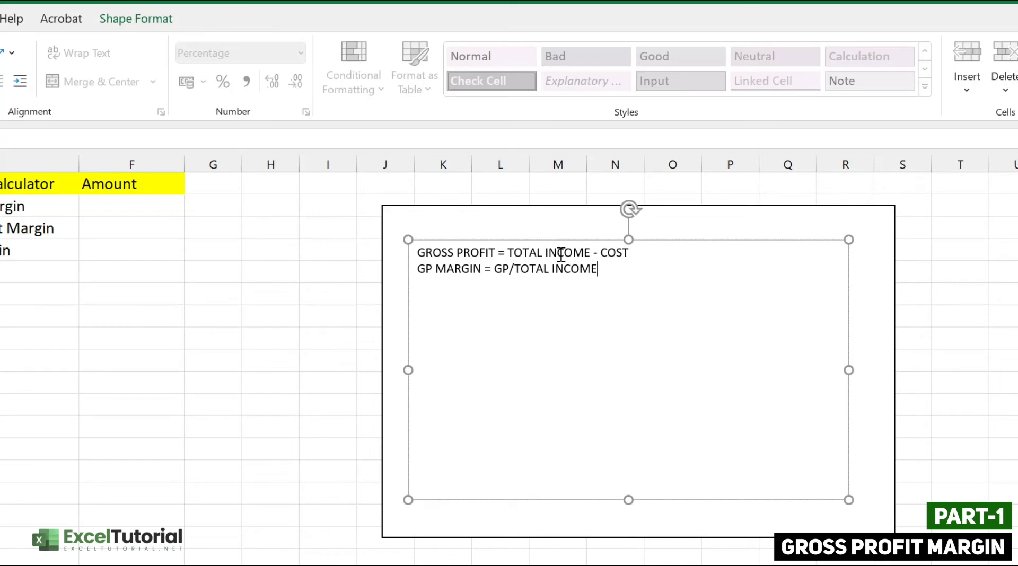
Rewrite the second line as 'GP MARGIN = (TOTAL INCOME - COST)/Total Income'.
{"action": "left_click", "coordinate": [499, 269], "text": "shift"}
{"action": "type", "text": "TOTAL INCOME - COST"}
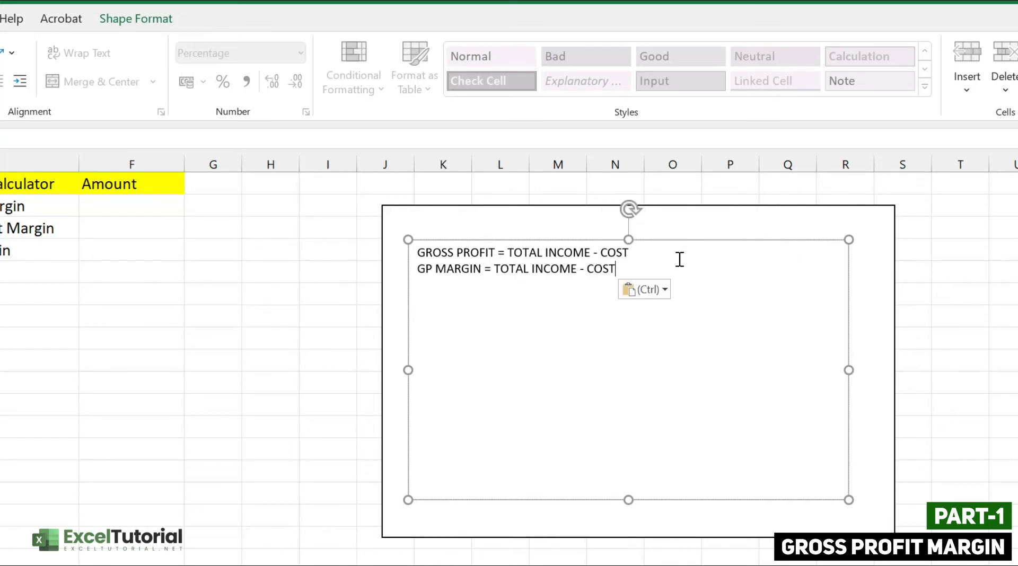
{"action": "type", "text": ")"}
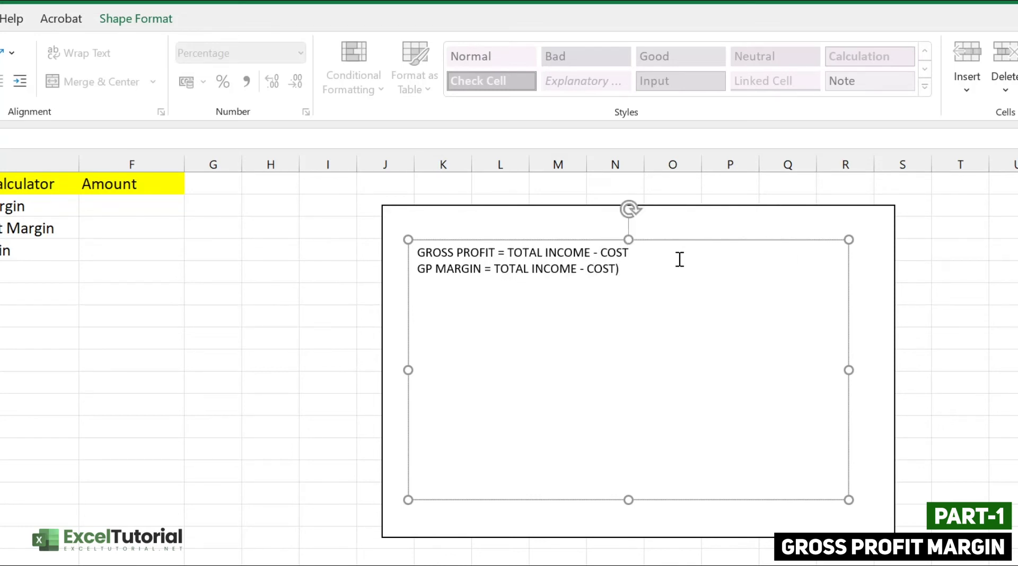
{"action": "left_click", "coordinate": [498, 268]}
{"action": "type", "text": "("}
{"action": "left_click", "coordinate": [648, 265]}
{"action": "type", "text": "/Totalk"}
{"action": "key", "text": "BackSpace"}
{"action": "type", "text": "Income"}
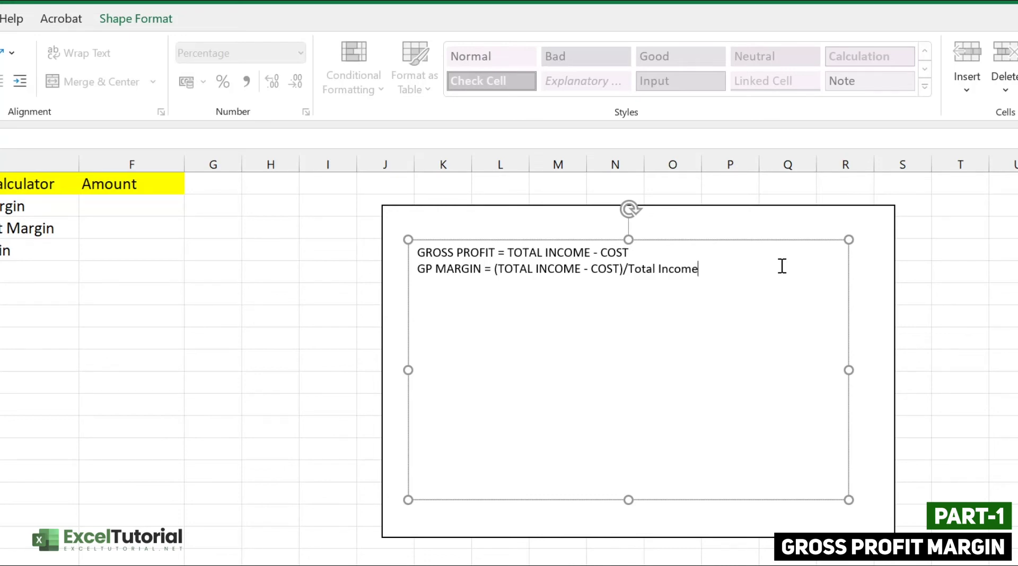
Enter =(B2-B3)/B2 in F2 so the Gross Profit Margin shows 80%.
{"action": "left_click", "coordinate": [96, 210]}
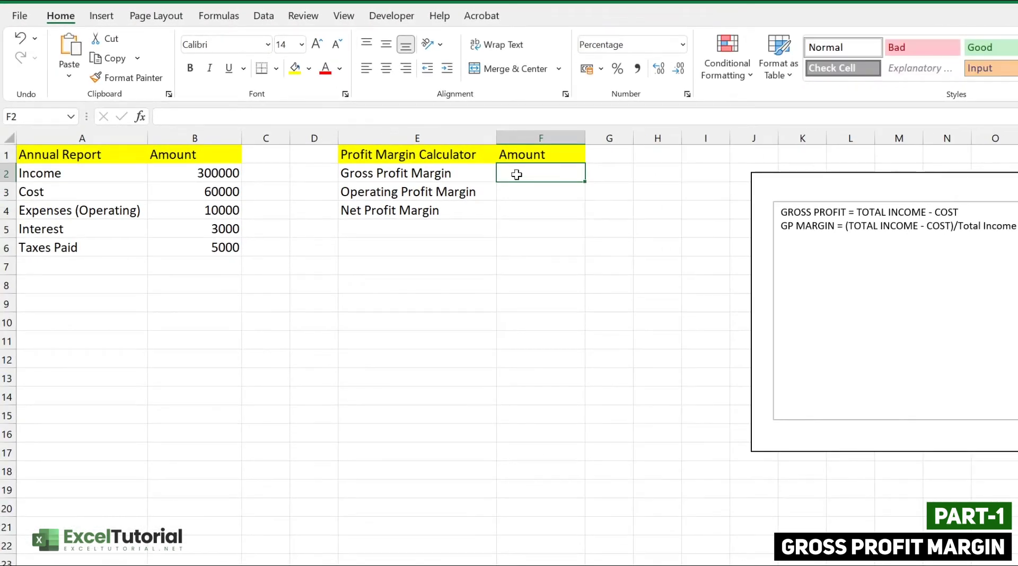
{"action": "double_click", "coordinate": [518, 174]}
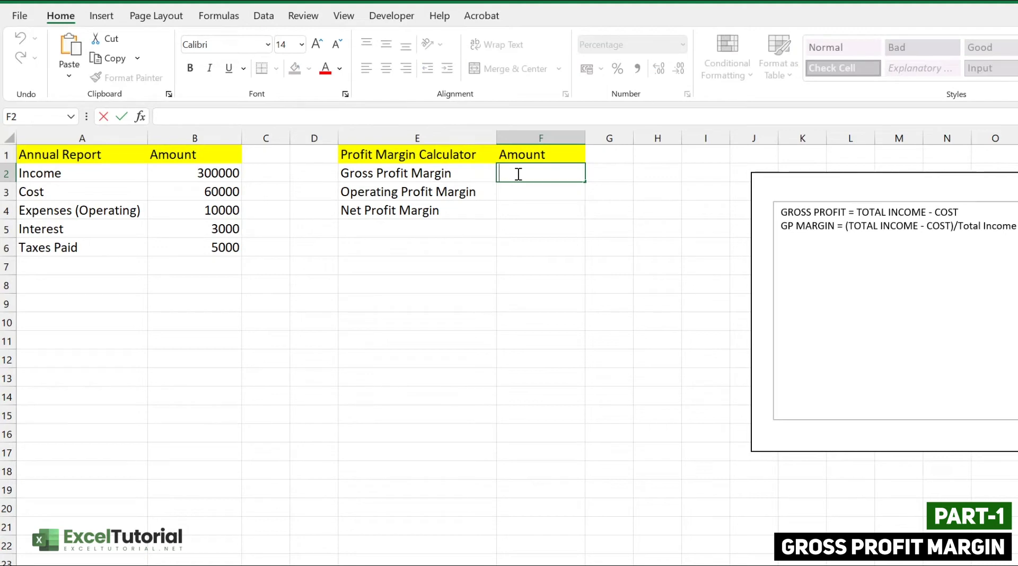
{"action": "type", "text": "="}
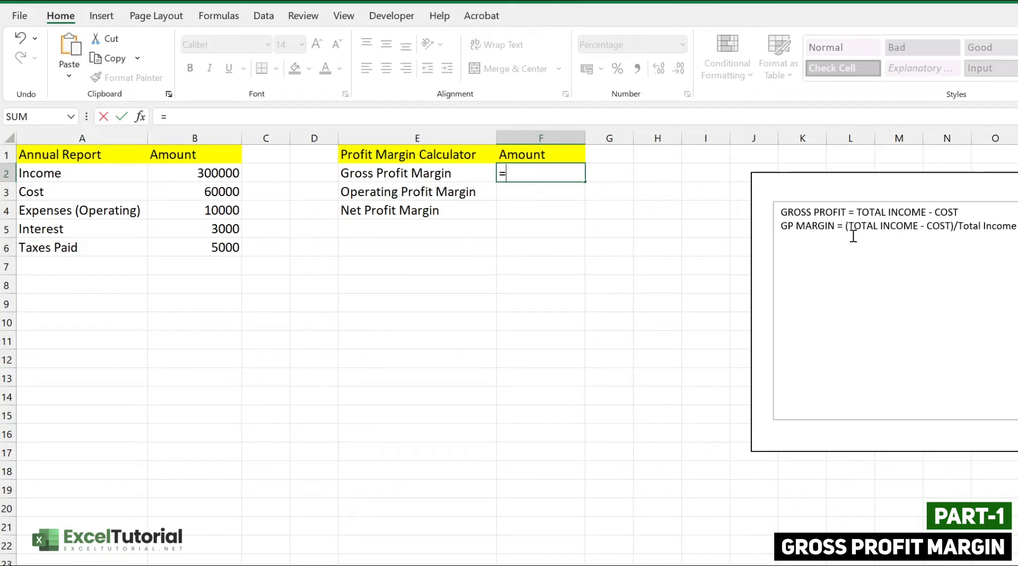
{"action": "type", "text": "("}
{"action": "left_click", "coordinate": [206, 174]}
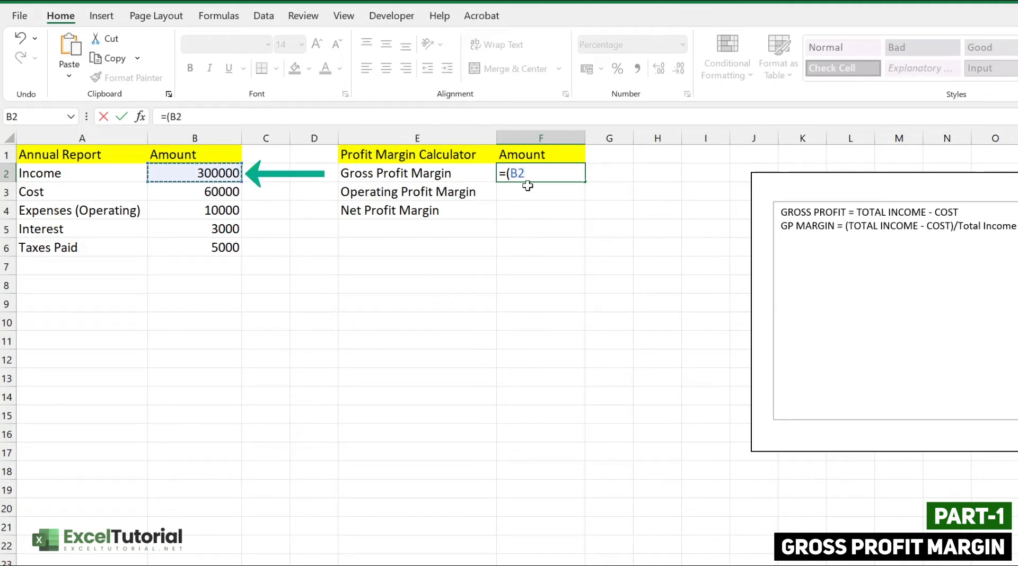
{"action": "type", "text": "-"}
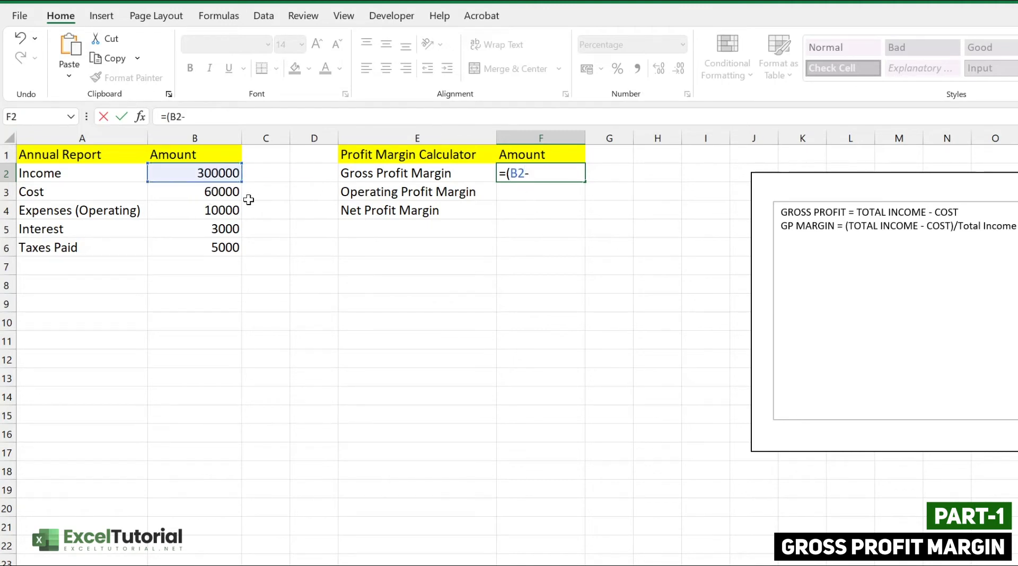
{"action": "left_click", "coordinate": [218, 192]}
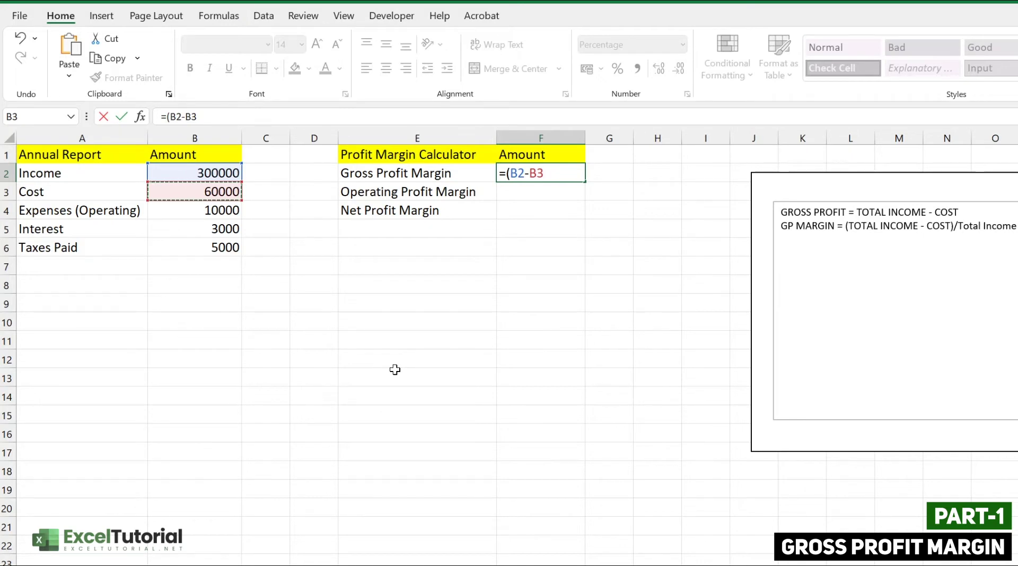
{"action": "type", "text": ")"}
{"action": "type", "text": "/"}
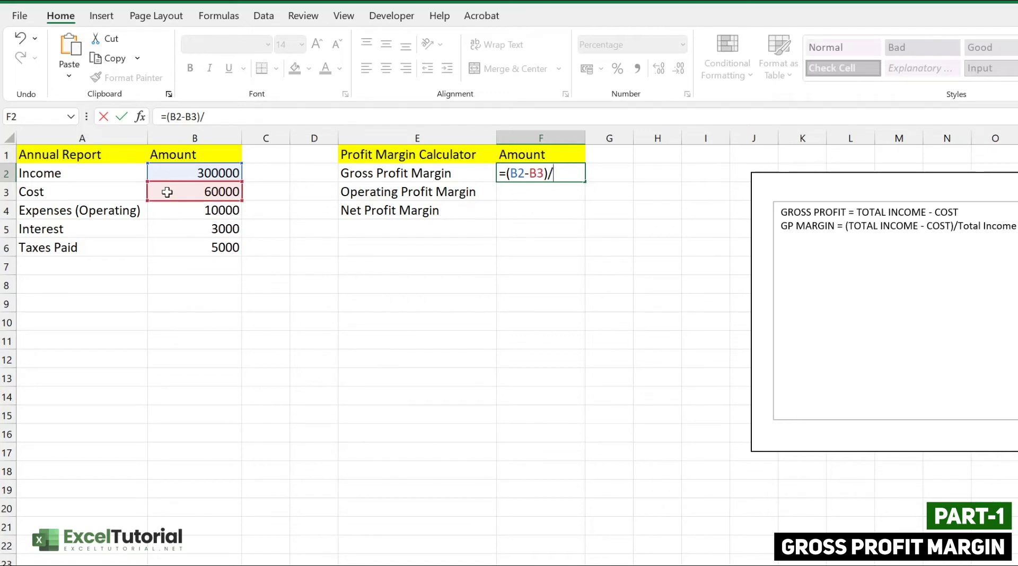
{"action": "left_click", "coordinate": [183, 175]}
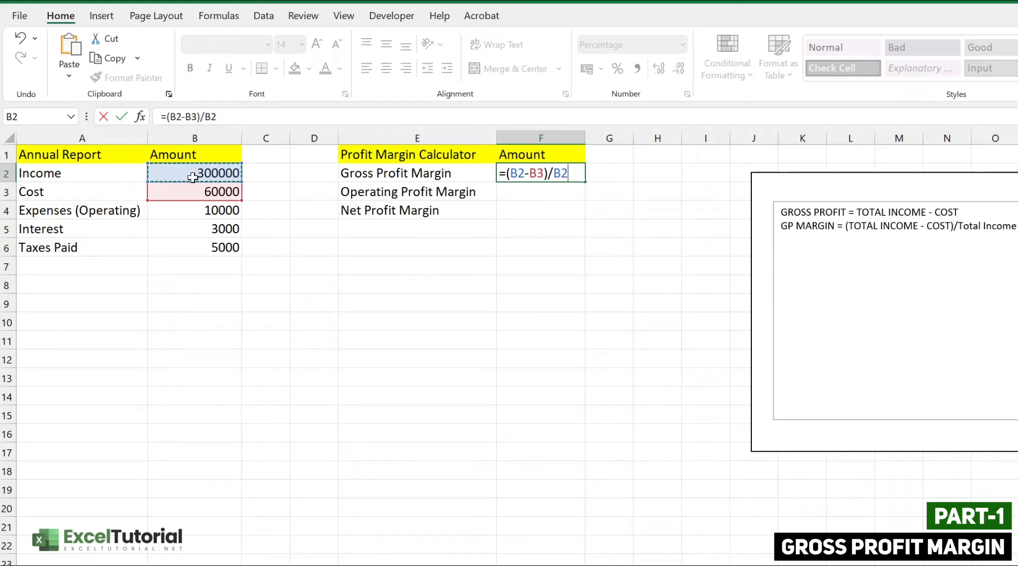
{"action": "key", "text": "Return"}
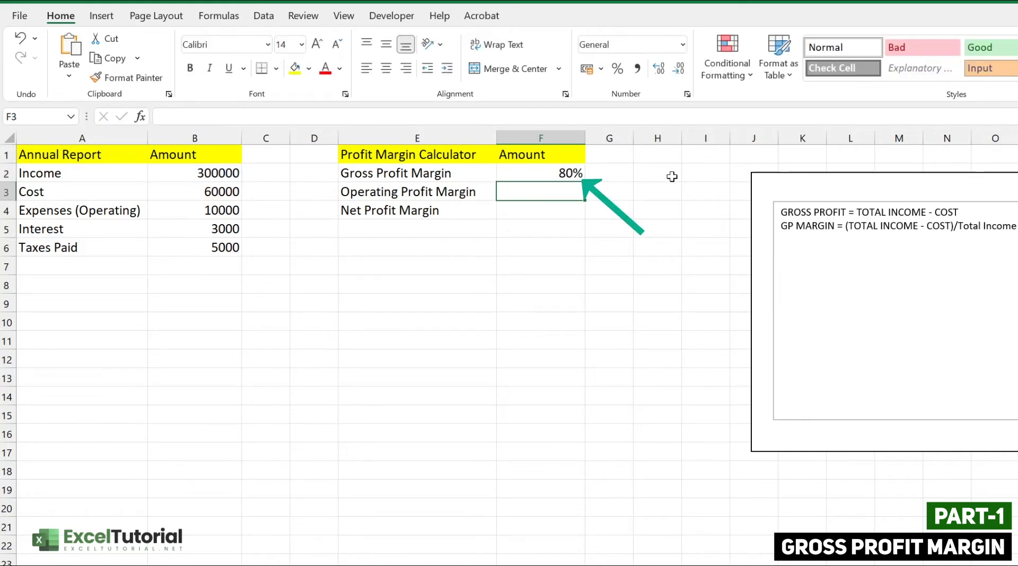
Format F2 through Format Cells as Percentage with 0 decimal places, displaying 80%.
{"action": "left_click", "coordinate": [567, 173]}
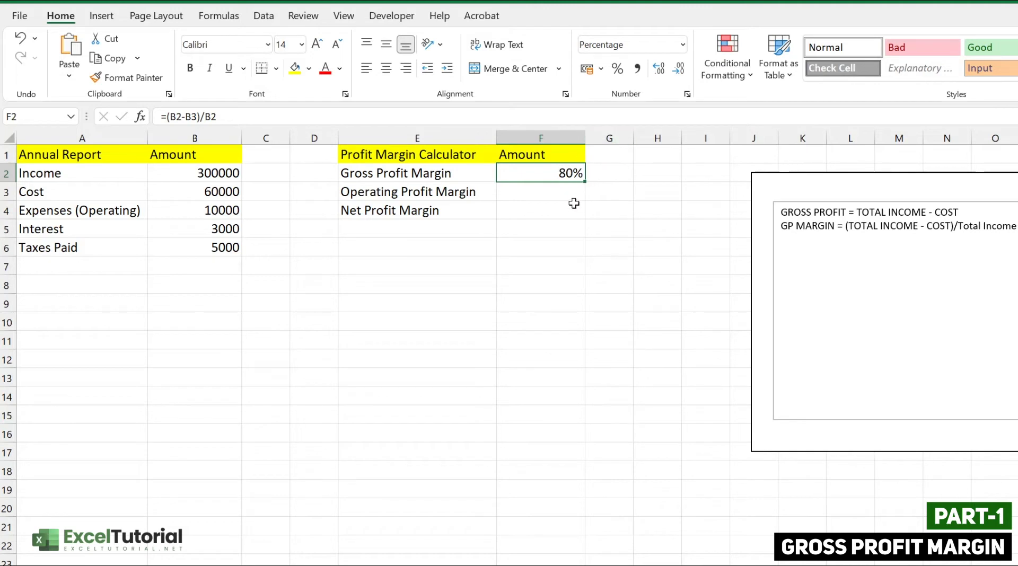
{"action": "right_click", "coordinate": [558, 171]}
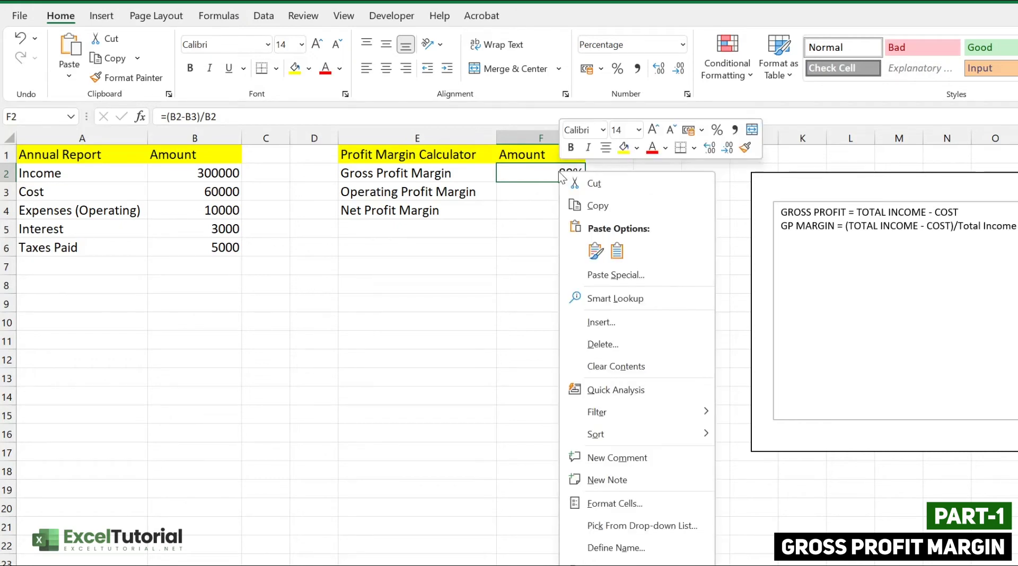
{"action": "left_click", "coordinate": [556, 179]}
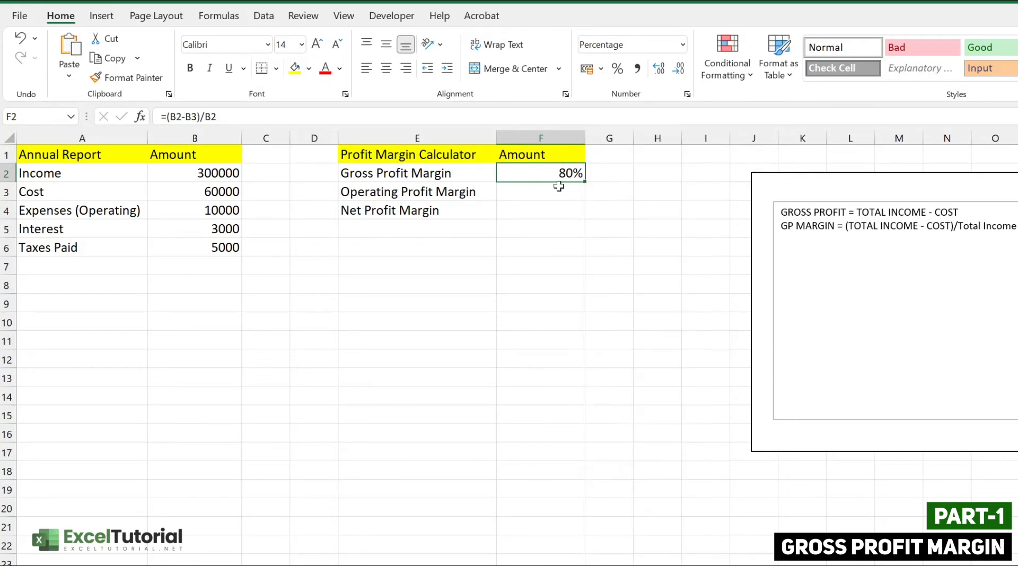
{"action": "right_click", "coordinate": [562, 169]}
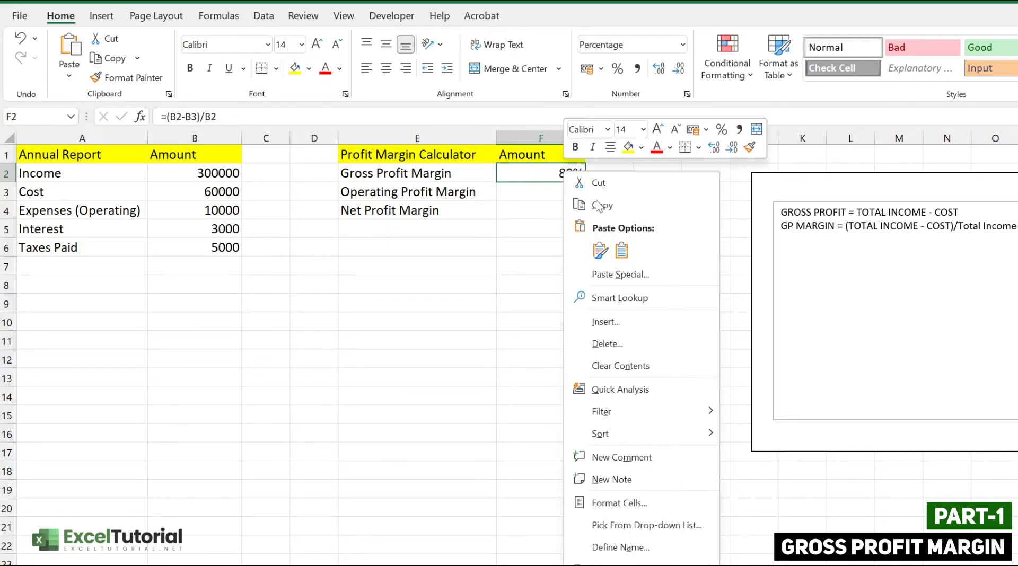
{"action": "left_click", "coordinate": [618, 501]}
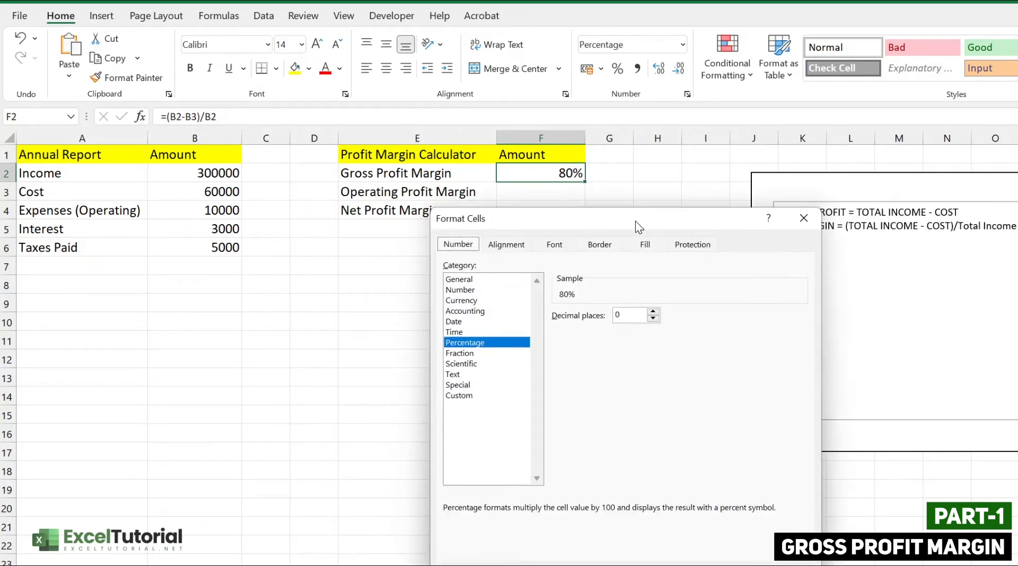
{"action": "left_click", "coordinate": [477, 343]}
{"action": "double_click", "coordinate": [653, 312]}
{"action": "left_click", "coordinate": [653, 318]}
{"action": "left_click", "coordinate": [653, 318]}
{"action": "key", "text": "Return"}
{"action": "left_click", "coordinate": [566, 187]}
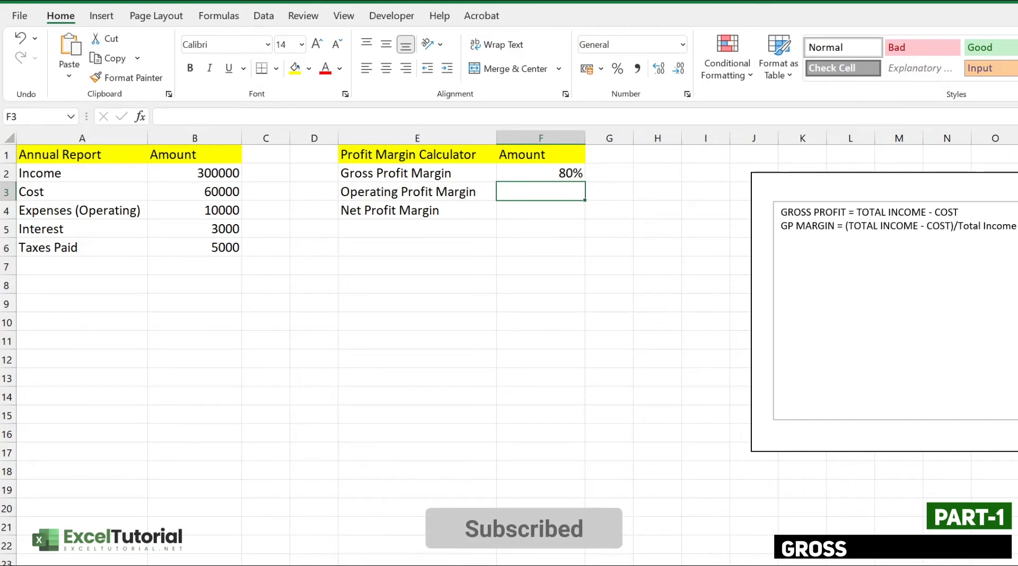
Place the text cursor after 'Total Income' at the end of the note.
{"action": "left_click", "coordinate": [1014, 226]}
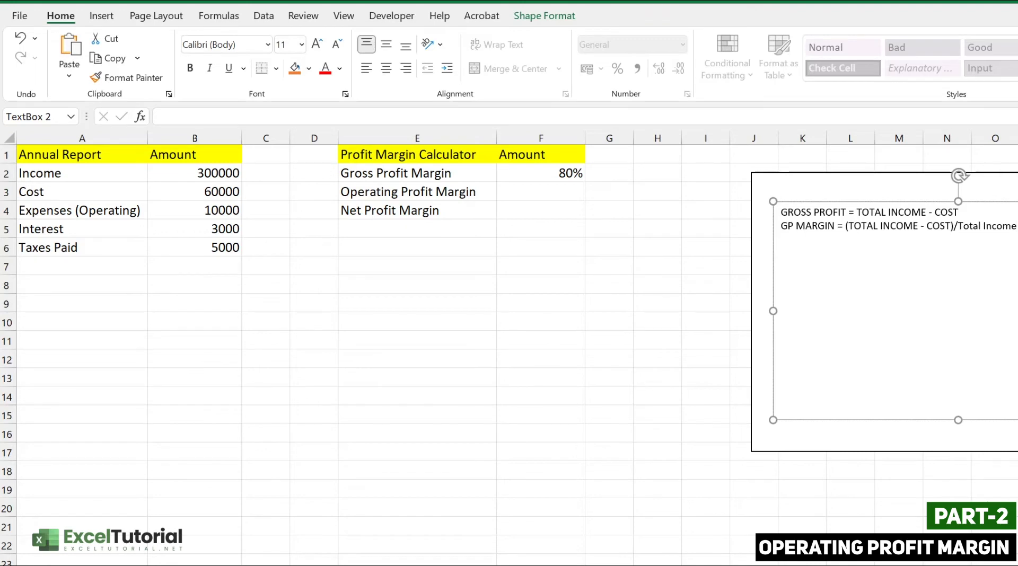
Type the OPM line with the bracketed income-minus-cost-minus-expenses numerator over TOTAL INCOME, then highlight it.
{"action": "type", "text": "OPM"}
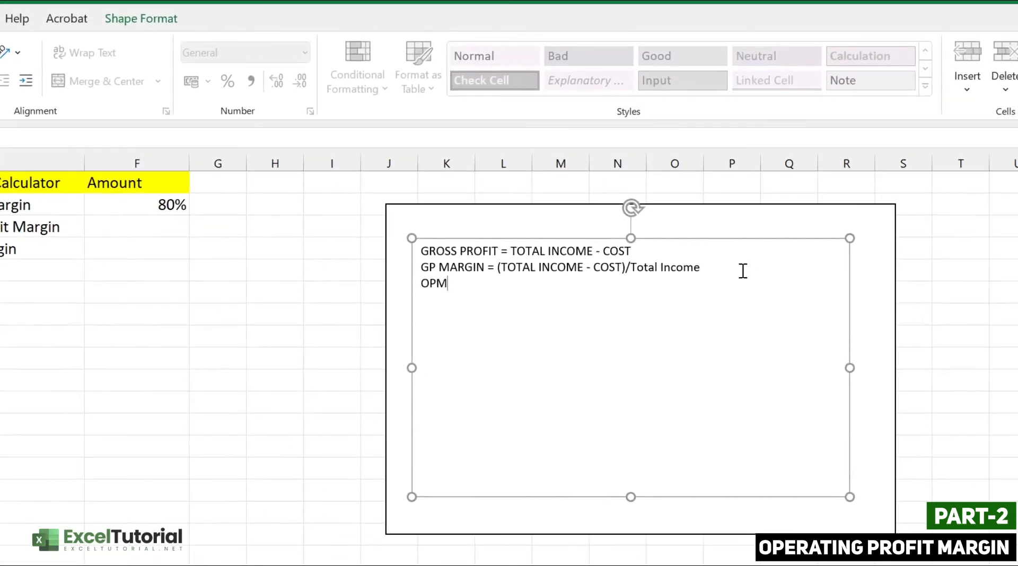
{"action": "type", "text": " = TOTAL INCOME - COS"}
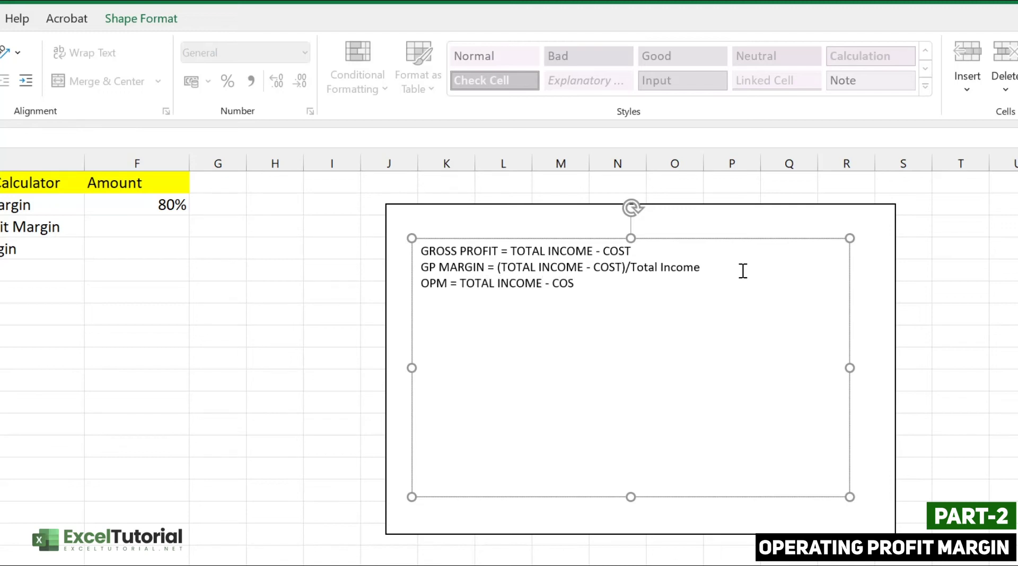
{"action": "type", "text": "T -"}
{"action": "type", "text": "EXPENSES OP"}
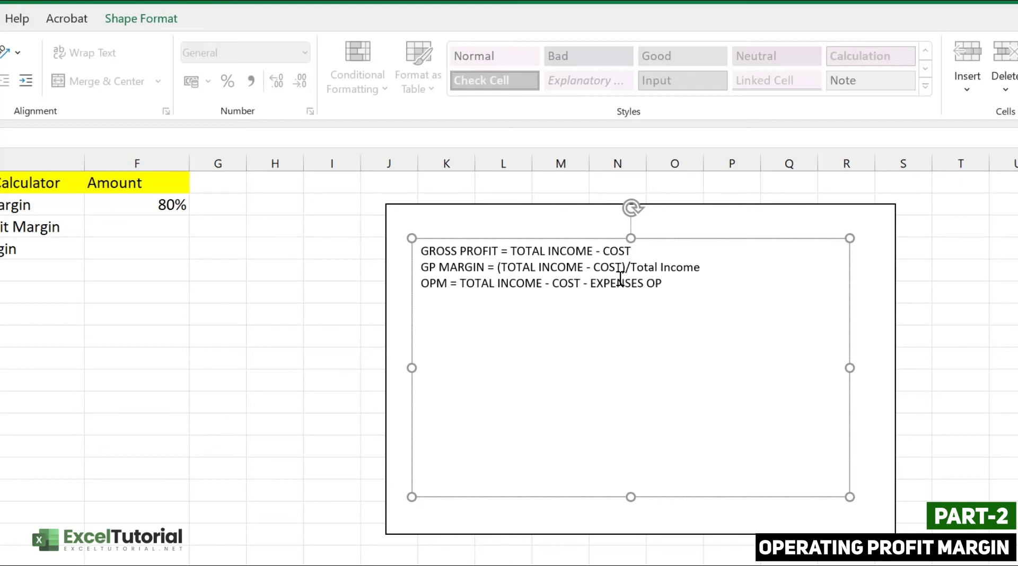
{"action": "type", "text": ")"}
{"action": "type", "text": "("}
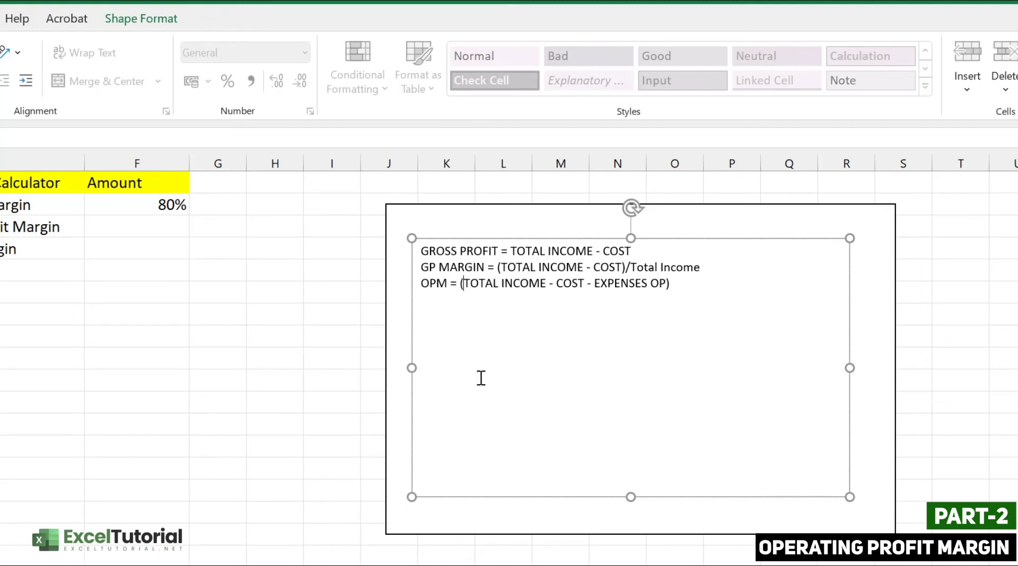
{"action": "left_click", "coordinate": [715, 283]}
{"action": "type", "text": "/TOTAL INCOME"}
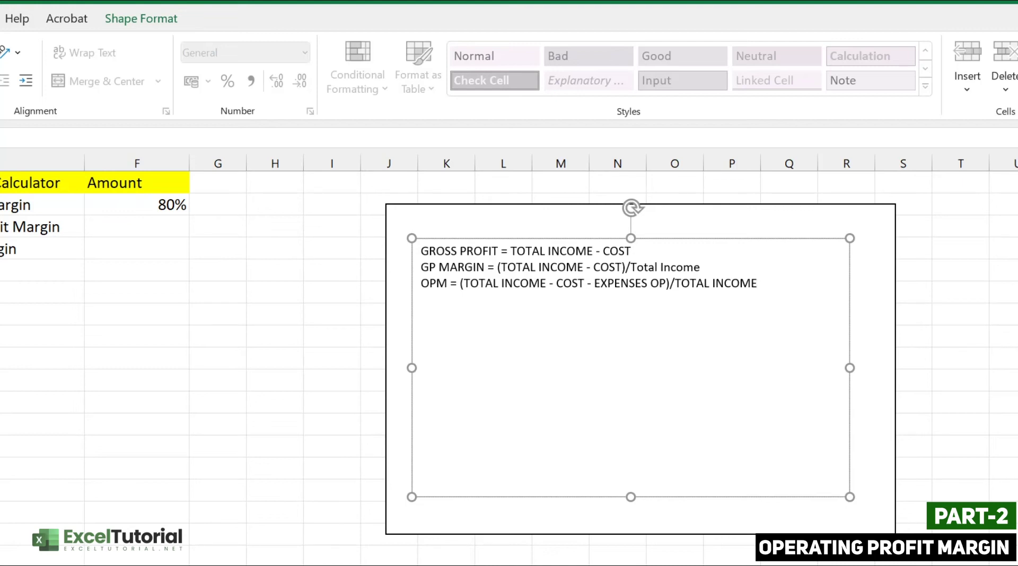
{"action": "left_click_drag", "start_coordinate": [763, 285], "coordinate": [425, 304]}
Enter =(B2-B3-B4) in F3, subtracting cost and operating expenses from income.
{"action": "double_click", "coordinate": [155, 226]}
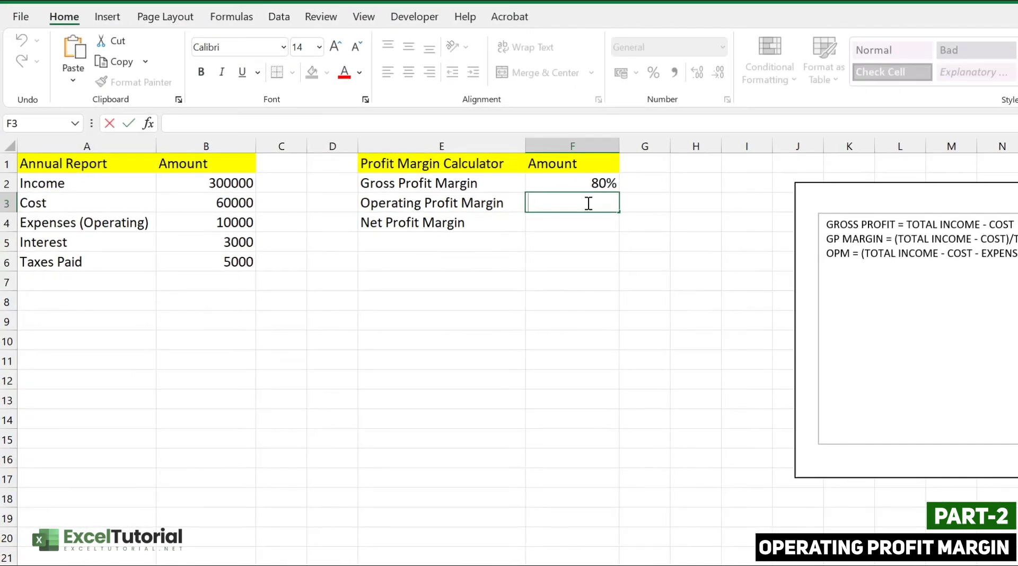
{"action": "type", "text": "="}
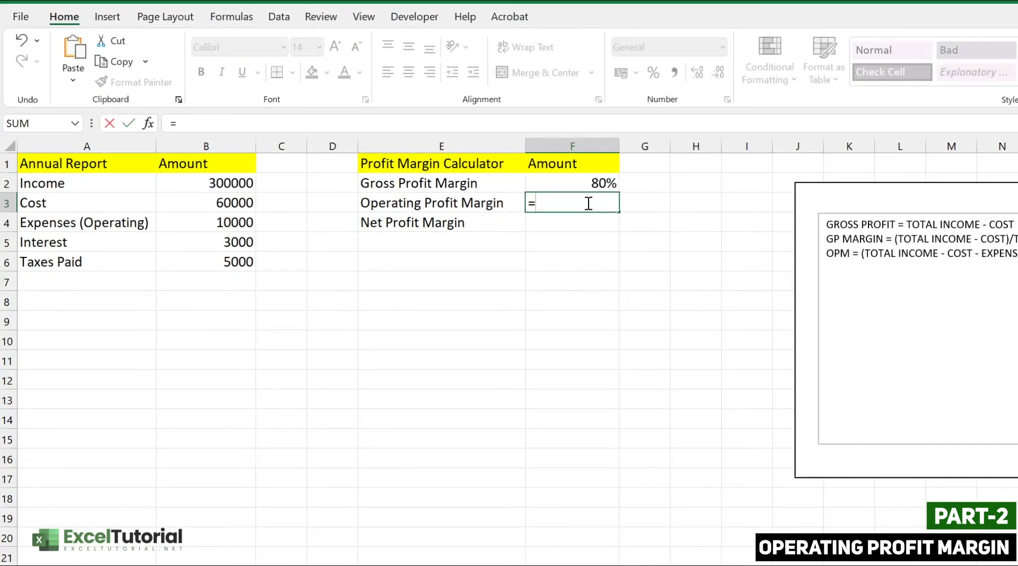
{"action": "type", "text": "("}
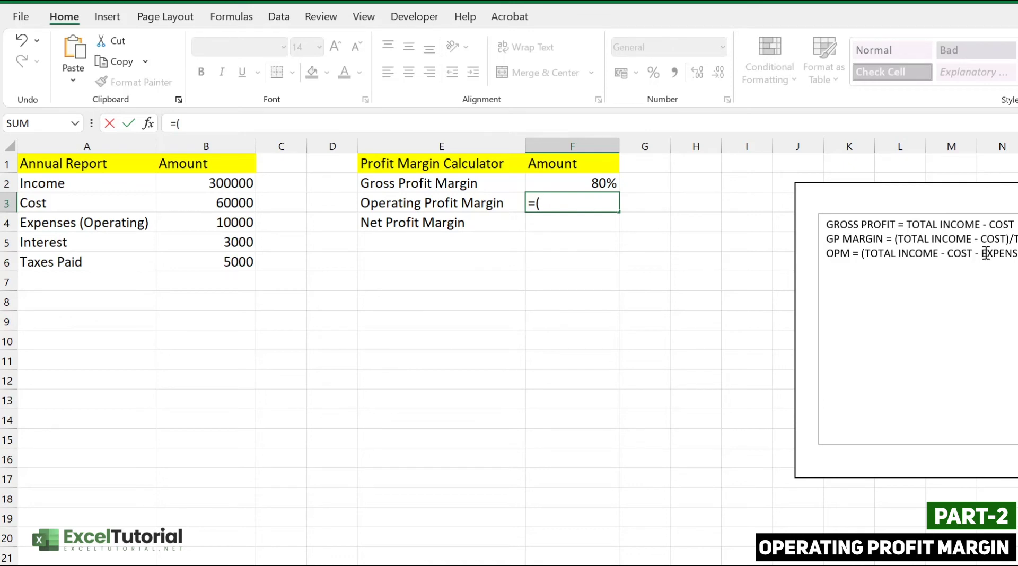
{"action": "left_click", "coordinate": [221, 183]}
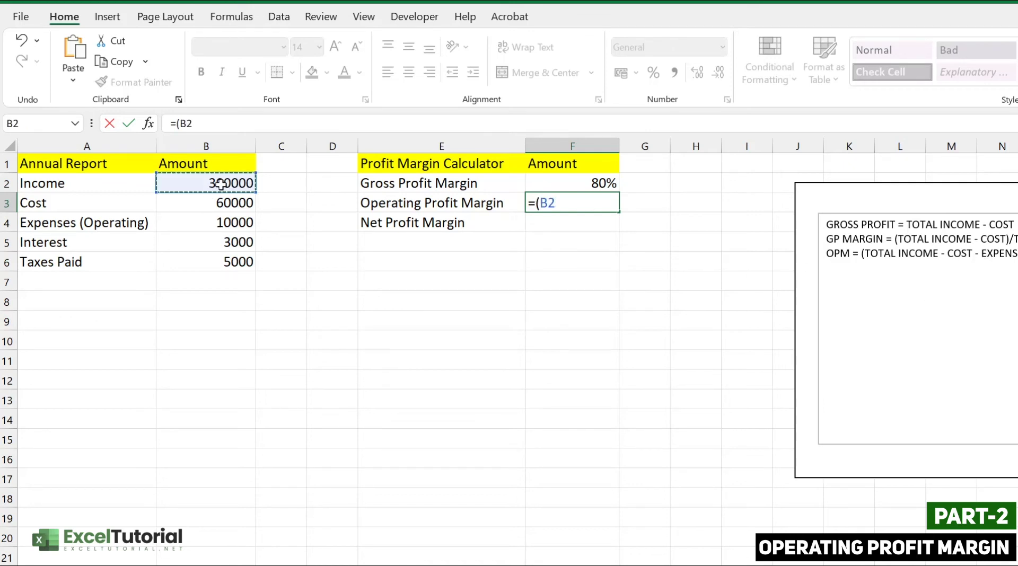
{"action": "type", "text": "-"}
{"action": "left_click", "coordinate": [200, 205]}
{"action": "type", "text": "-"}
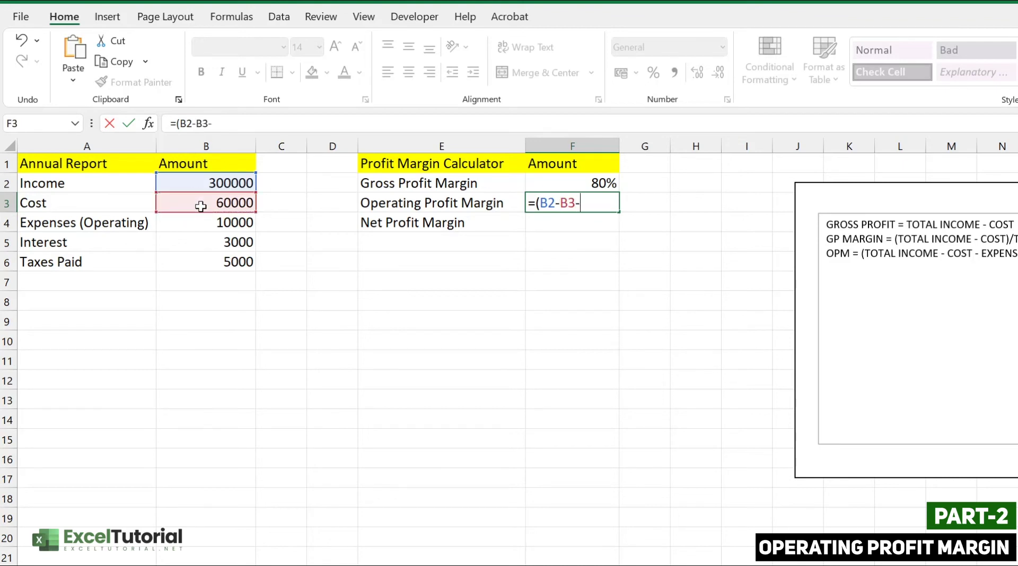
{"action": "left_click", "coordinate": [215, 222]}
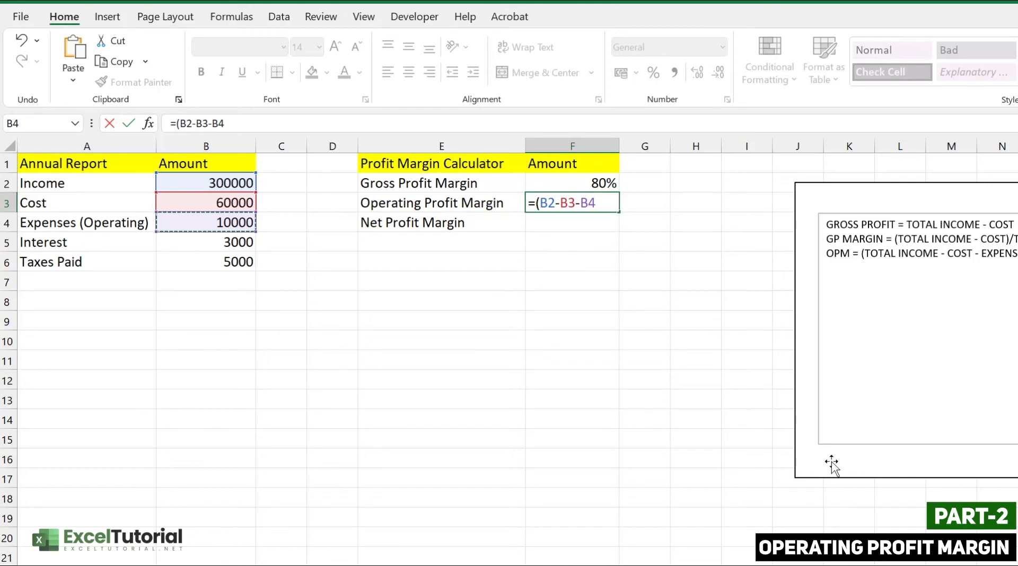
{"action": "type", "text": ")"}
{"action": "key", "text": "Return"}
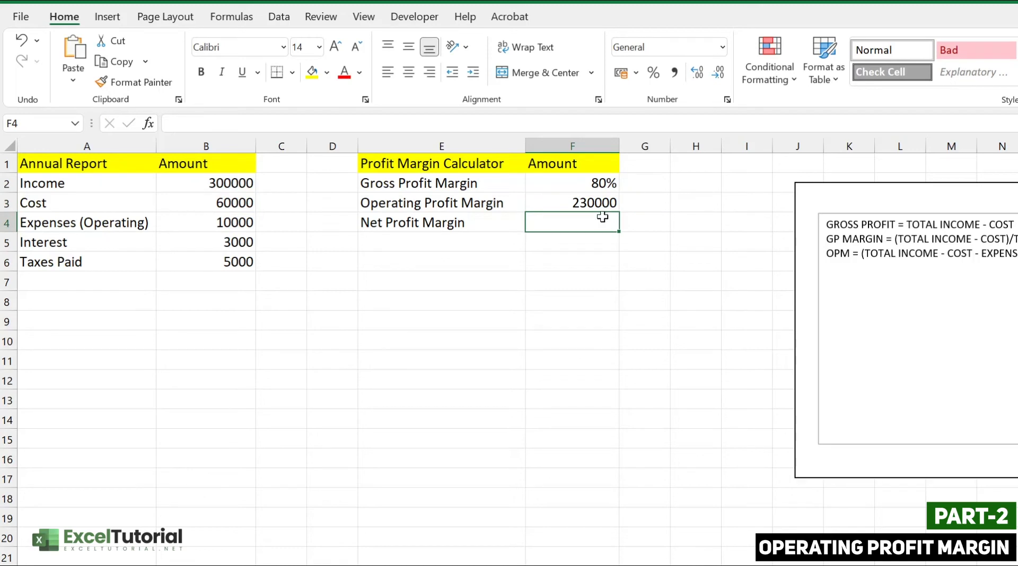
Append /B2 so F3 reads =(B2-B3-B4)/B2, giving 0.766666667.
{"action": "double_click", "coordinate": [609, 205]}
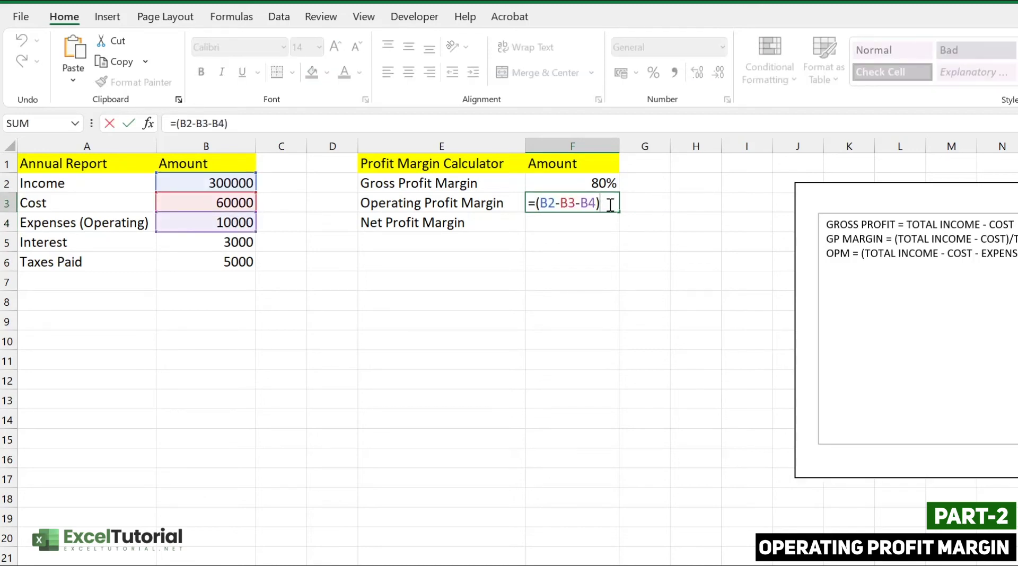
{"action": "type", "text": "/"}
{"action": "left_click", "coordinate": [223, 185]}
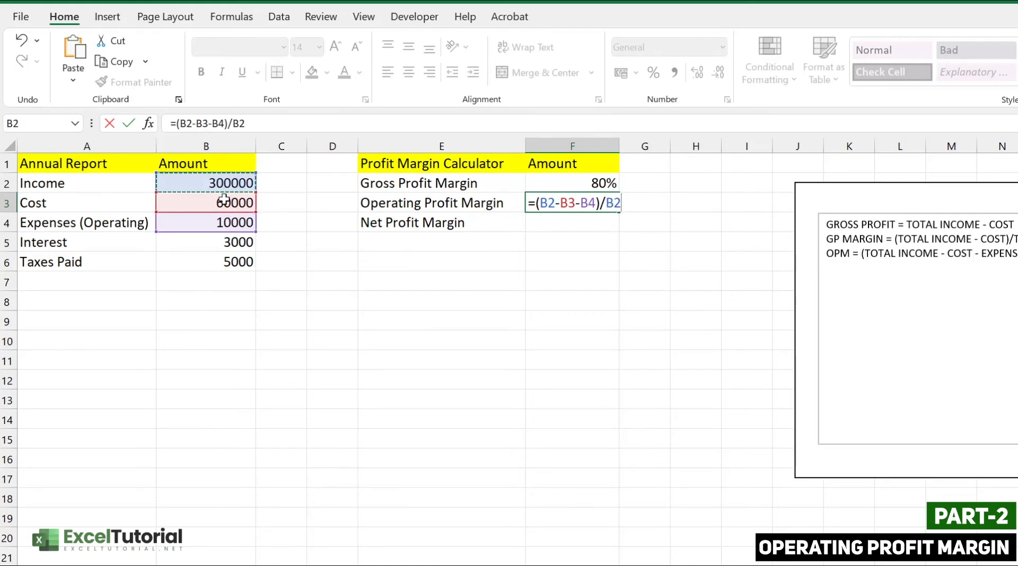
{"action": "key", "text": "Return"}
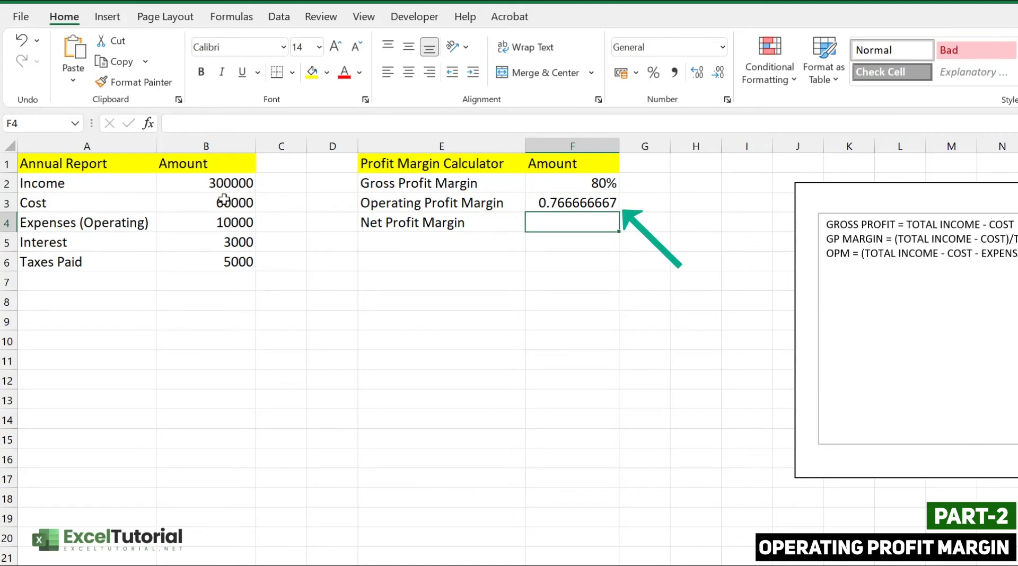
{"action": "left_click", "coordinate": [593, 201]}
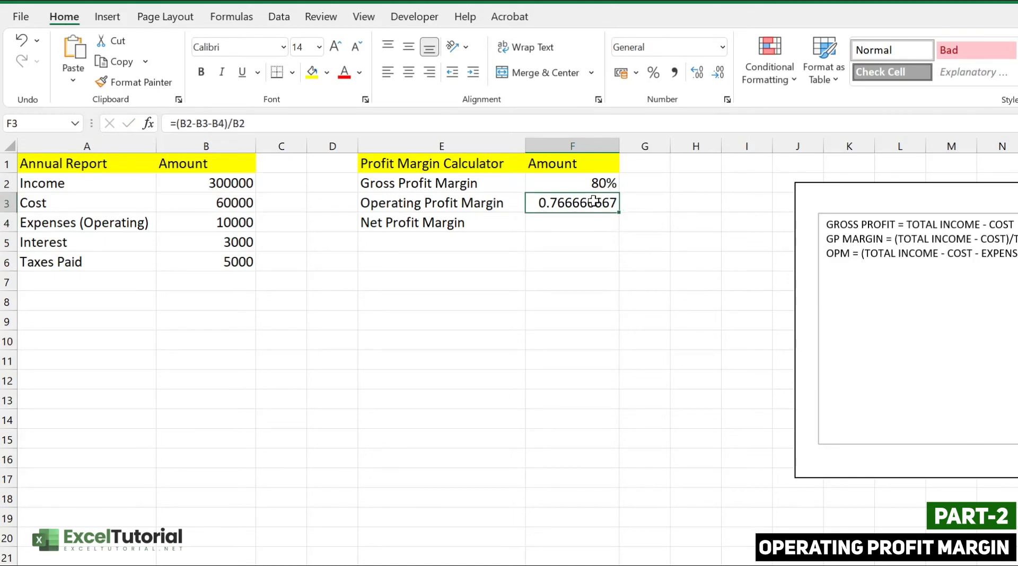
Format F3 as Percentage with 0 decimal places so it displays 77%.
{"action": "right_click", "coordinate": [594, 201]}
{"action": "left_click", "coordinate": [605, 550]}
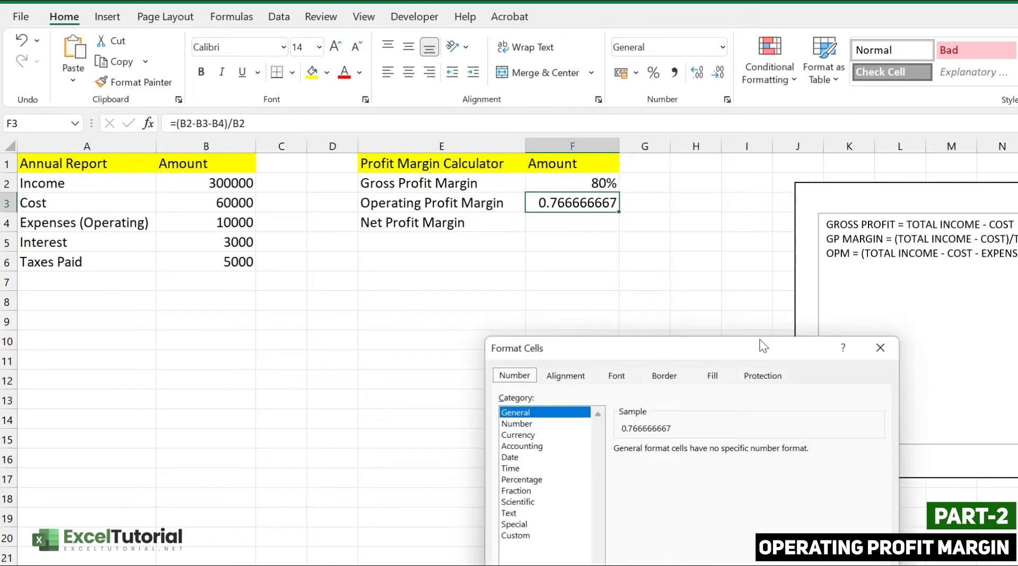
{"action": "left_click_drag", "start_coordinate": [763, 346], "coordinate": [893, 139]}
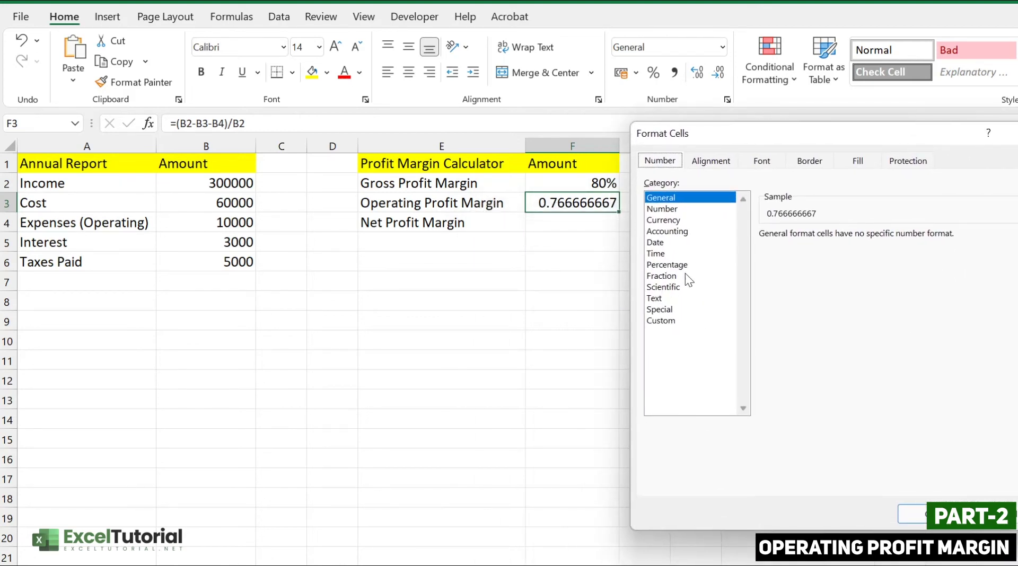
{"action": "left_click", "coordinate": [672, 265]}
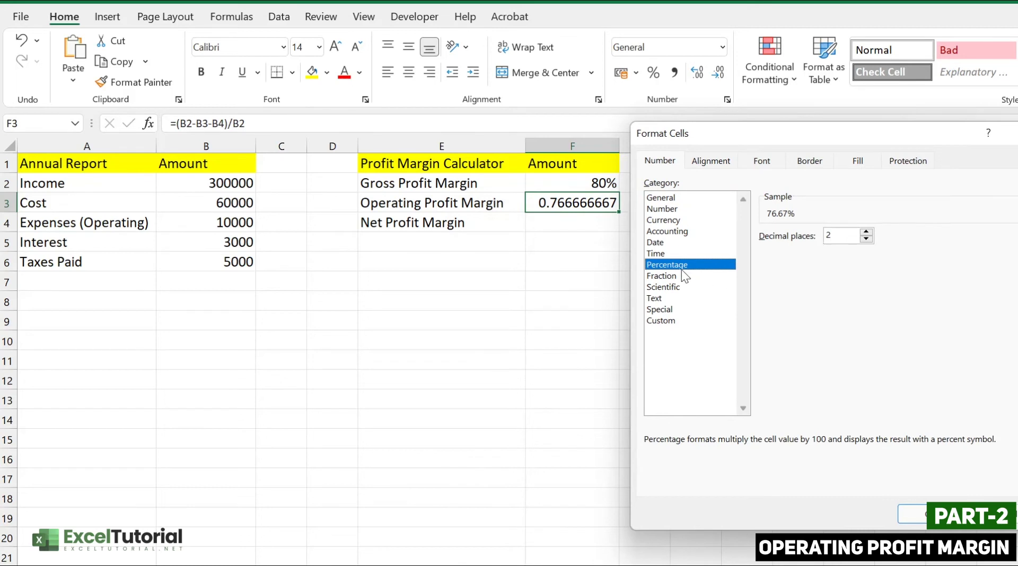
{"action": "double_click", "coordinate": [865, 239]}
{"action": "left_click", "coordinate": [912, 513]}
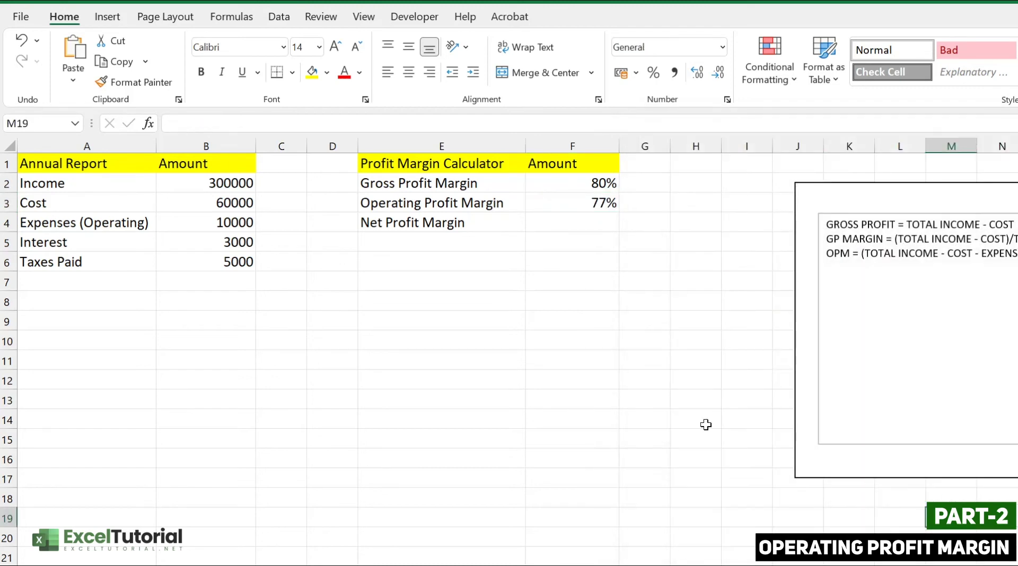
{"action": "left_click", "coordinate": [562, 208]}
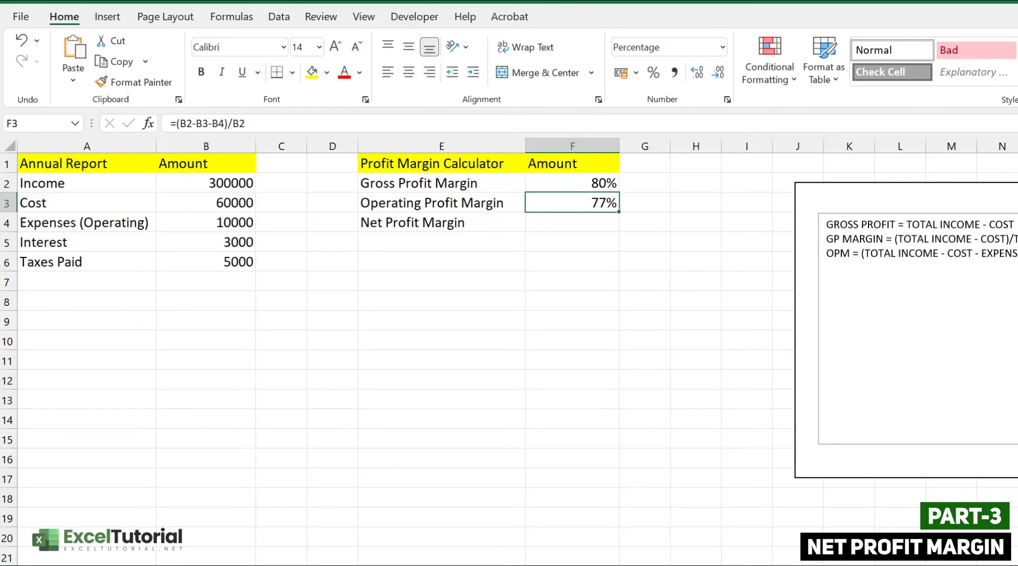
Start a fourth note line 'NP = (... - INTEREST - TAXES)' by pasting the copied OPM expression.
{"action": "left_click_drag", "start_coordinate": [852, 254], "coordinate": [906, 254]}
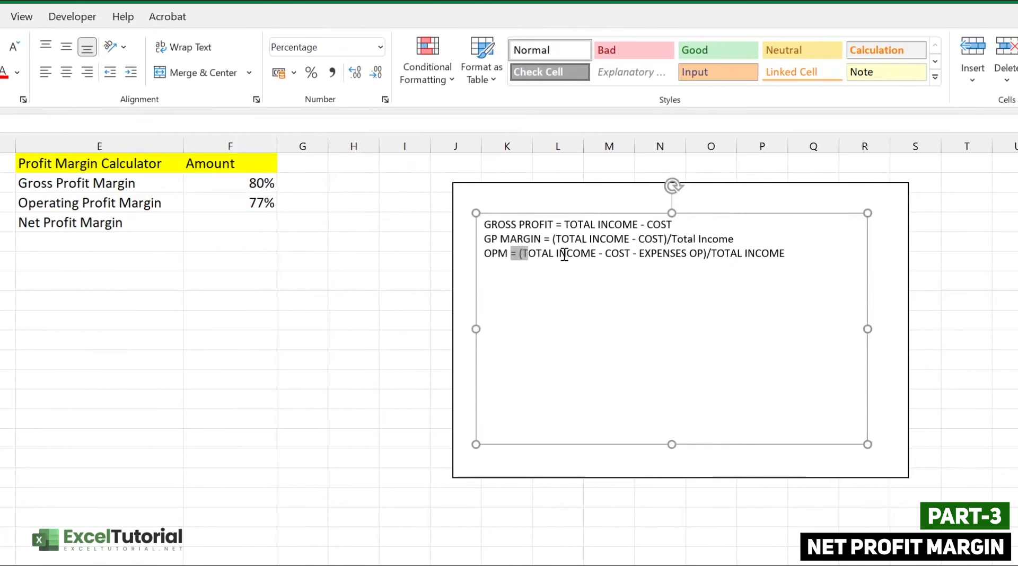
{"action": "left_click_drag", "start_coordinate": [564, 255], "coordinate": [704, 253]}
{"action": "key", "text": "ctrl+c"}
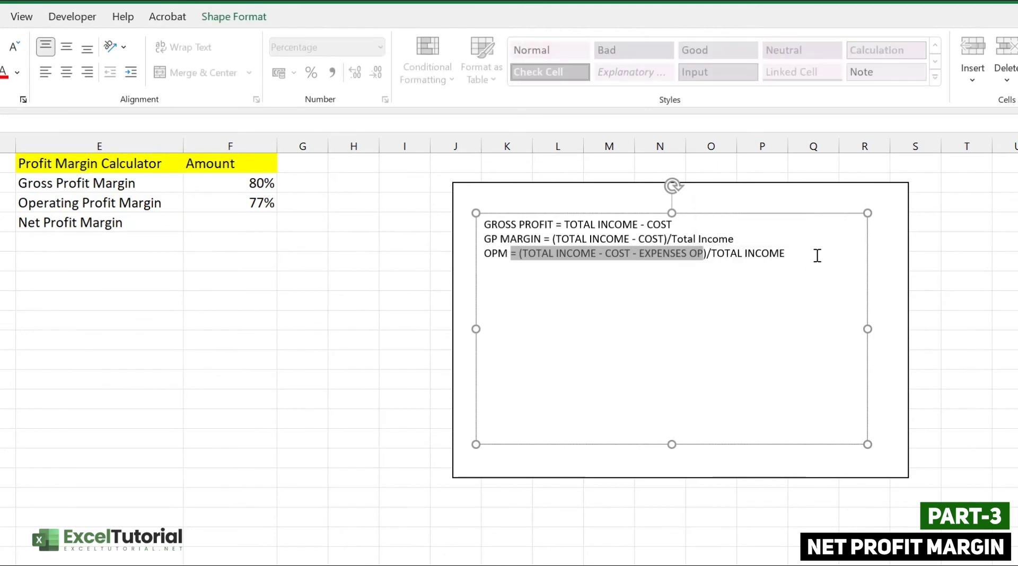
{"action": "left_click", "coordinate": [818, 256]}
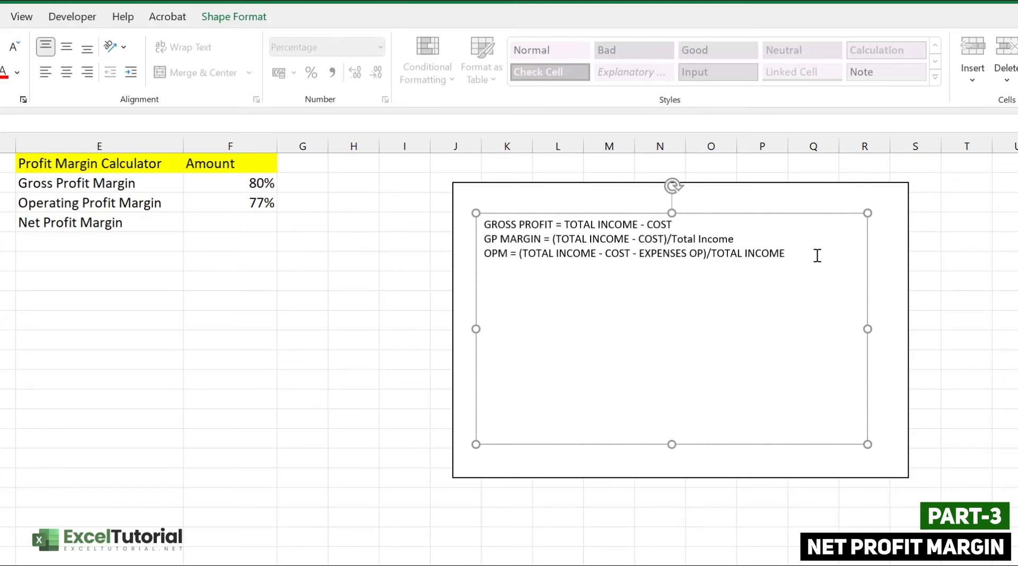
{"action": "type", "text": "nP = (OP- INTEREST -"}
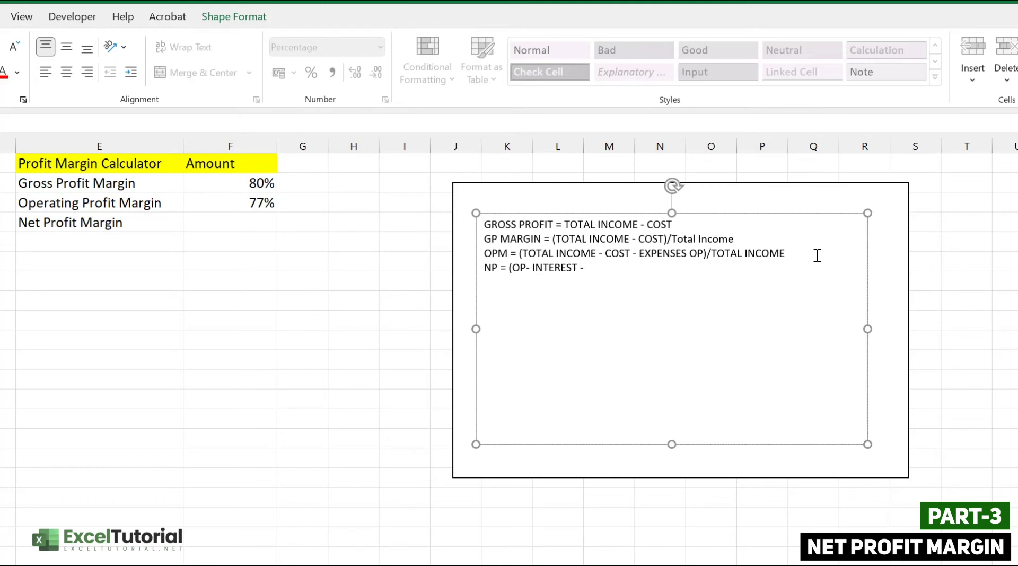
{"action": "type", "text": " TAXES)"}
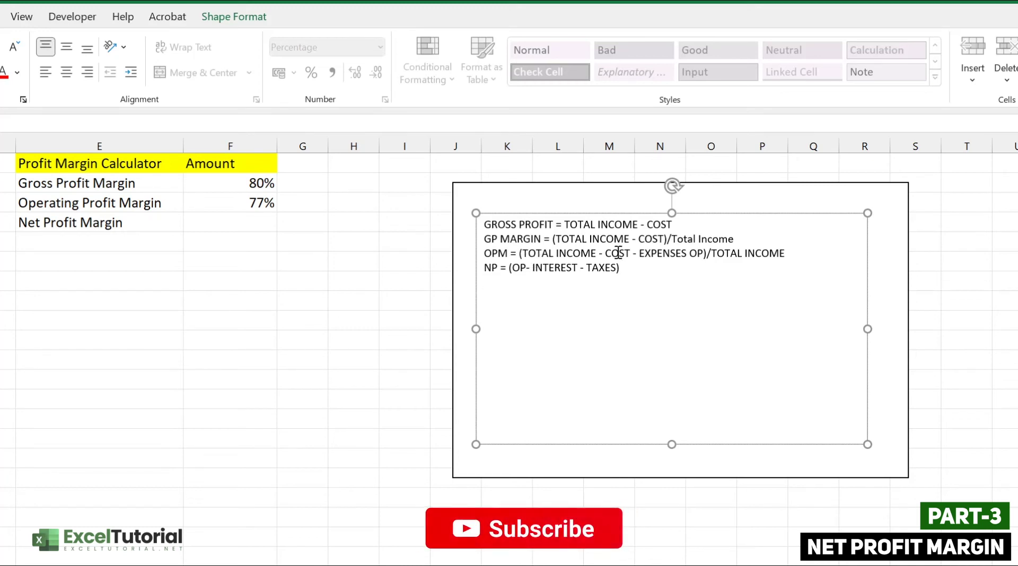
{"action": "left_click_drag", "start_coordinate": [704, 254], "coordinate": [512, 270]}
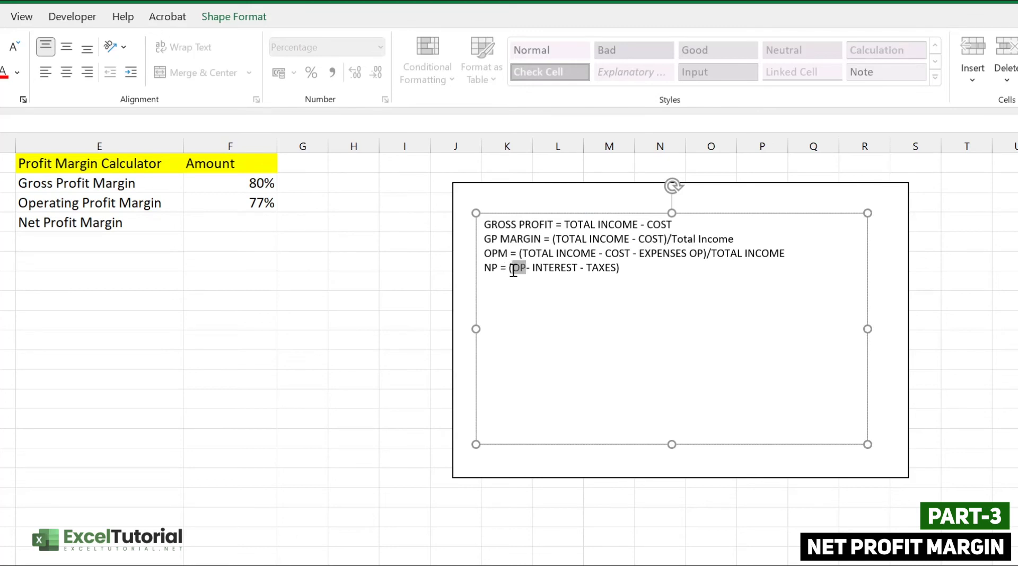
{"action": "key", "text": "ctrl+v"}
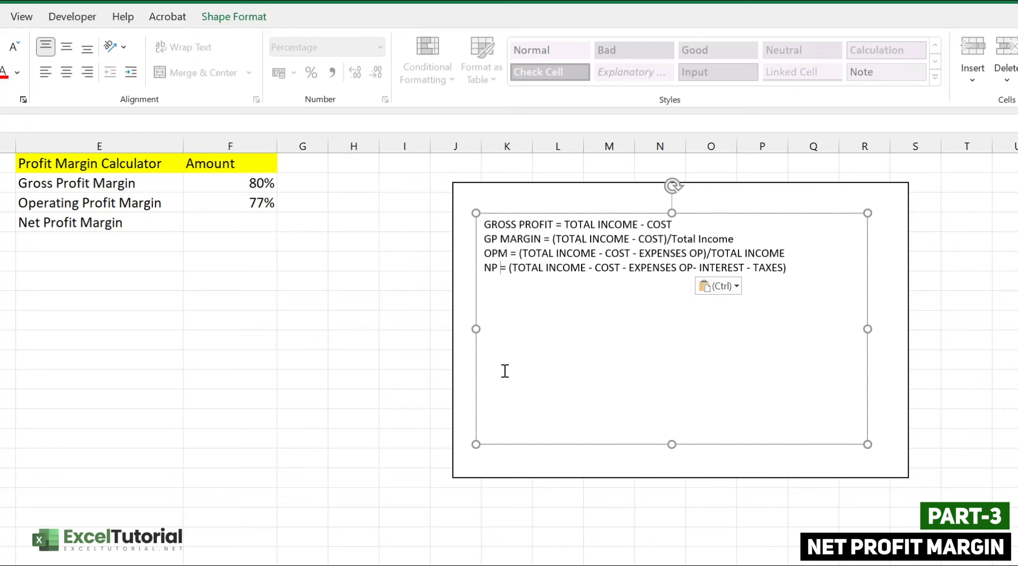
Rename the line NPM and append /TOTAL INCOME to complete the net profit margin note.
{"action": "key", "text": "BackSpace"}
{"action": "type", "text": ","}
{"action": "key", "text": "BackSpace"}
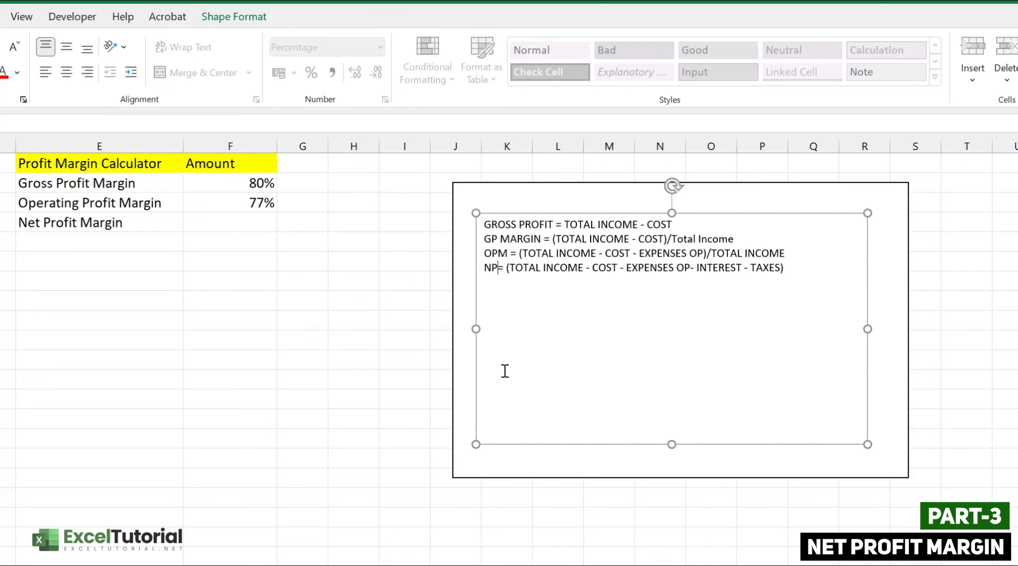
{"action": "type", "text": "M"}
{"action": "left_click", "coordinate": [804, 274]}
{"action": "type", "text": "/TOT"}
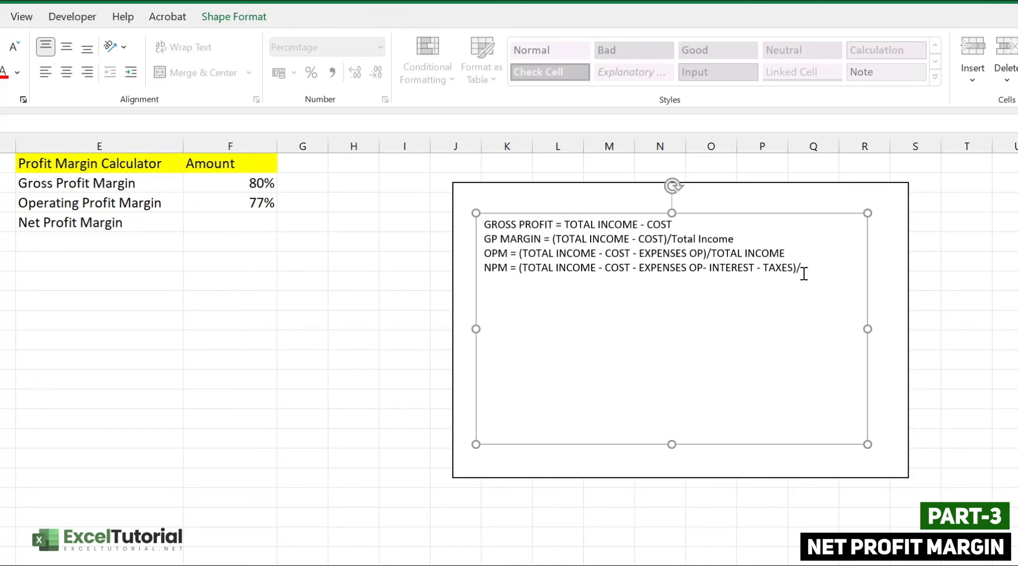
{"action": "key", "text": "BackSpace"}
{"action": "key", "text": "BackSpace"}
{"action": "type", "text": "OTAL INCOME"}
{"action": "left_click_drag", "start_coordinate": [527, 284], "coordinate": [478, 268]}
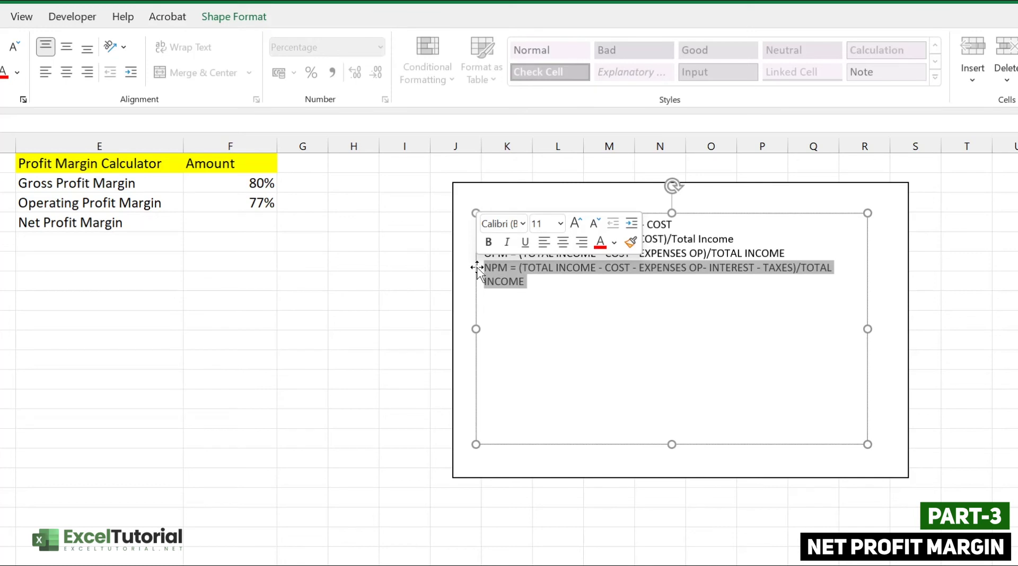
{"action": "left_click", "coordinate": [224, 222]}
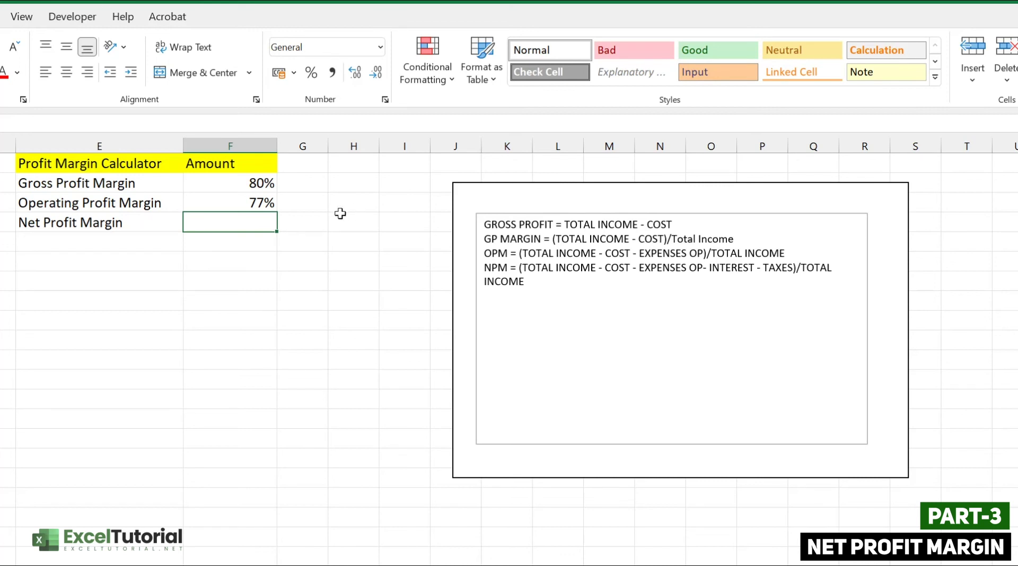
Enter =(B2-B3-B4-B5-B6) in F4, subtracting cost, operating expenses, interest and taxes from income.
{"action": "left_click", "coordinate": [148, 205]}
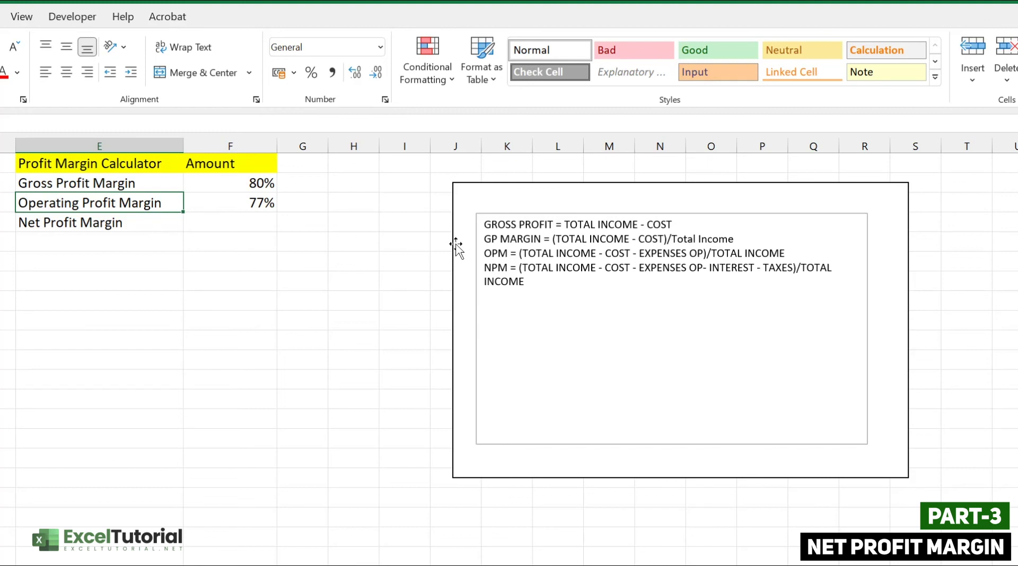
{"action": "double_click", "coordinate": [217, 223]}
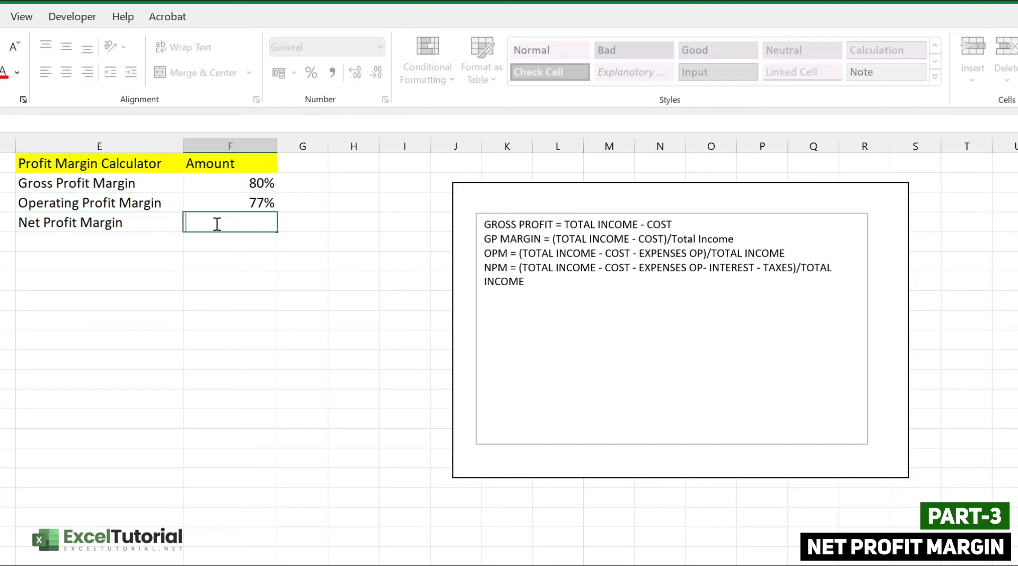
{"action": "type", "text": "="}
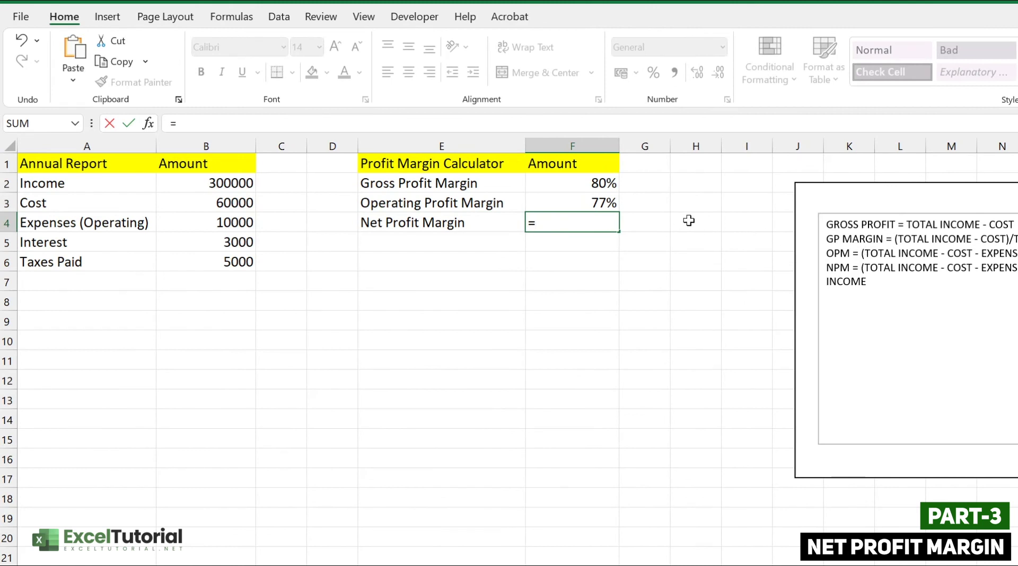
{"action": "type", "text": "("}
{"action": "left_click", "coordinate": [216, 186]}
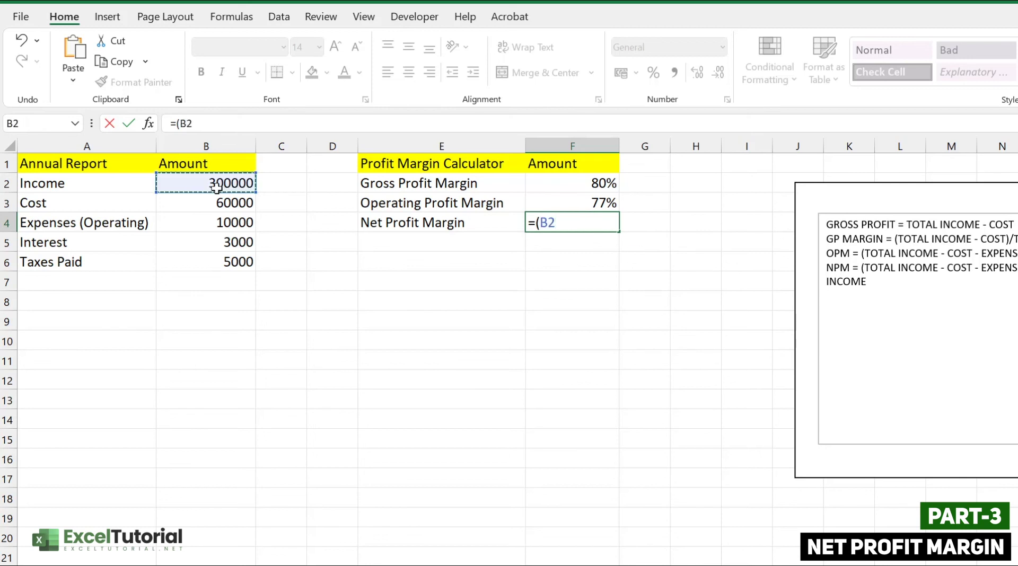
{"action": "type", "text": "-"}
{"action": "left_click", "coordinate": [212, 203]}
{"action": "type", "text": "-"}
{"action": "left_click", "coordinate": [226, 224]}
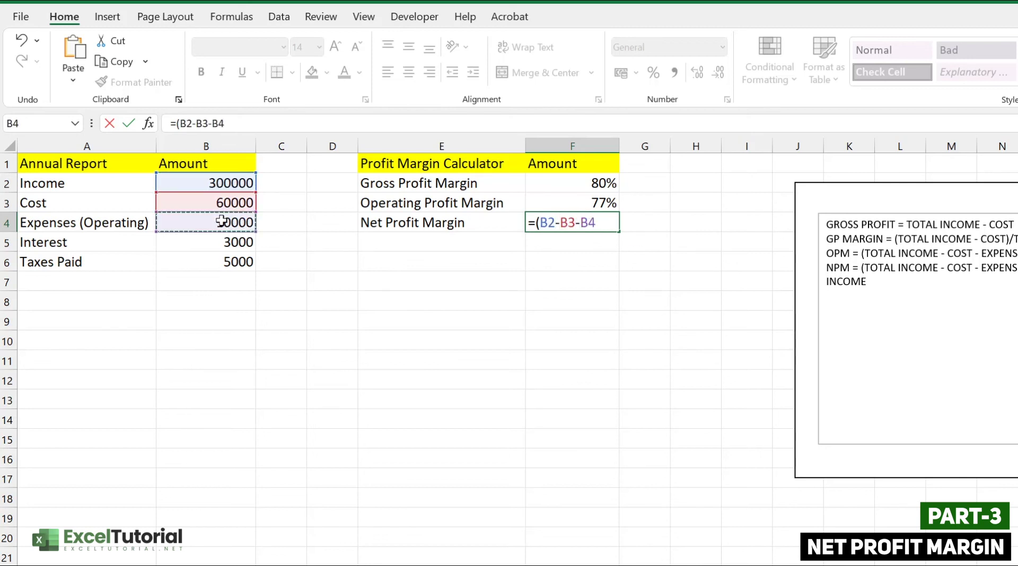
{"action": "type", "text": "-"}
{"action": "left_click", "coordinate": [225, 243]}
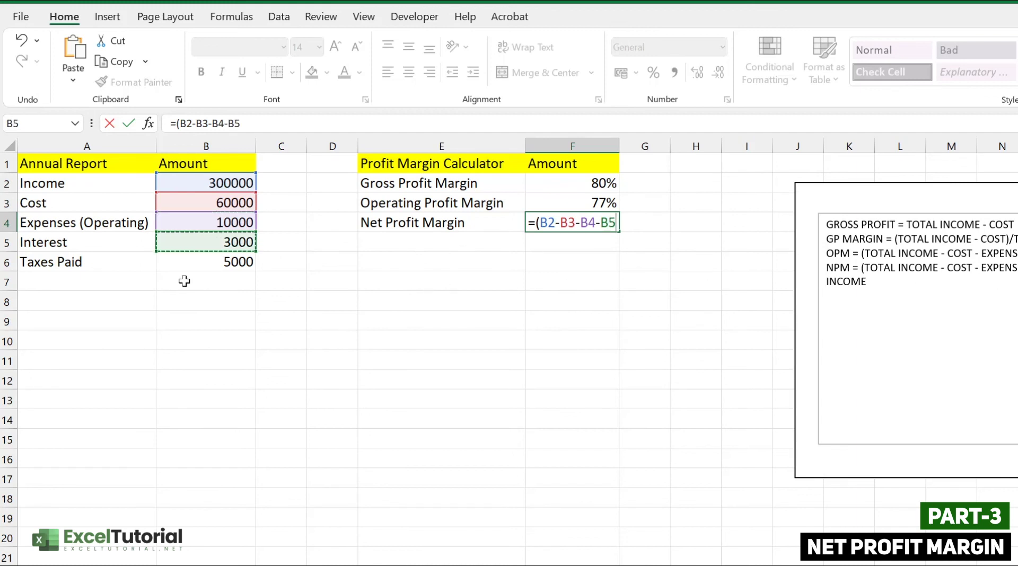
{"action": "type", "text": "-"}
{"action": "left_click", "coordinate": [221, 268]}
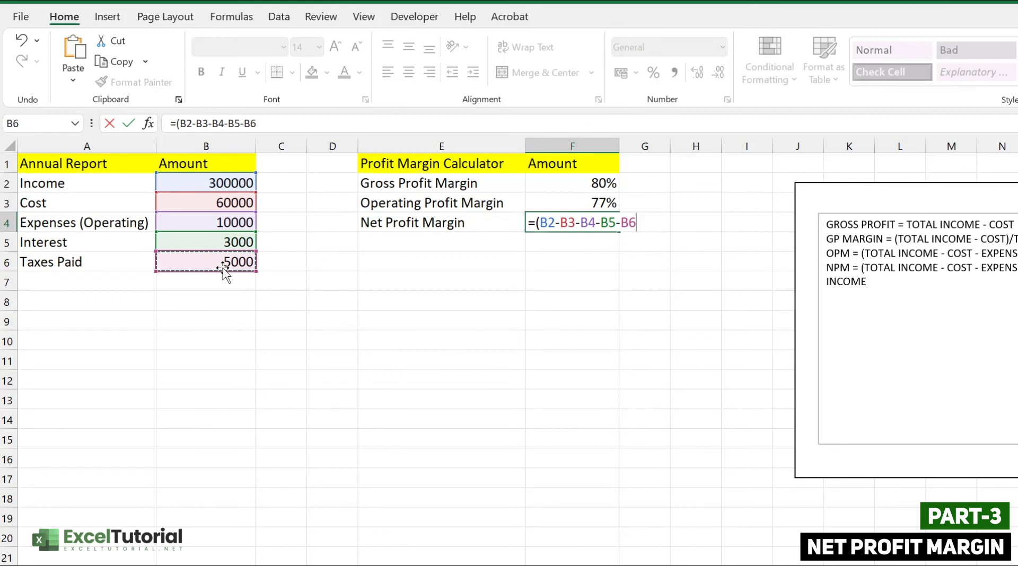
{"action": "type", "text": ")"}
{"action": "key", "text": "Return"}
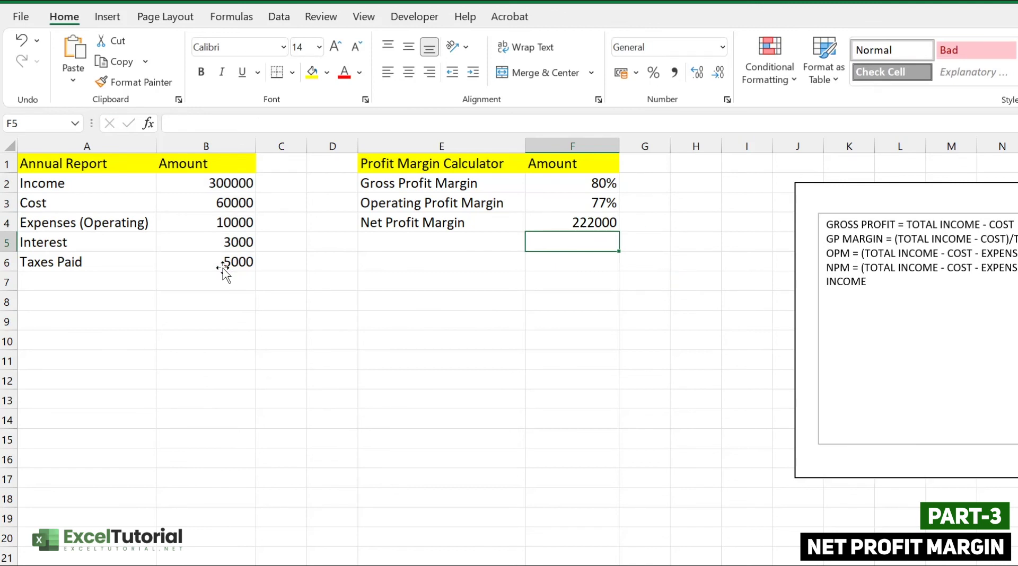
Append /B2 to F4's formula so the Net Profit Margin shows 0.74.
{"action": "double_click", "coordinate": [595, 223]}
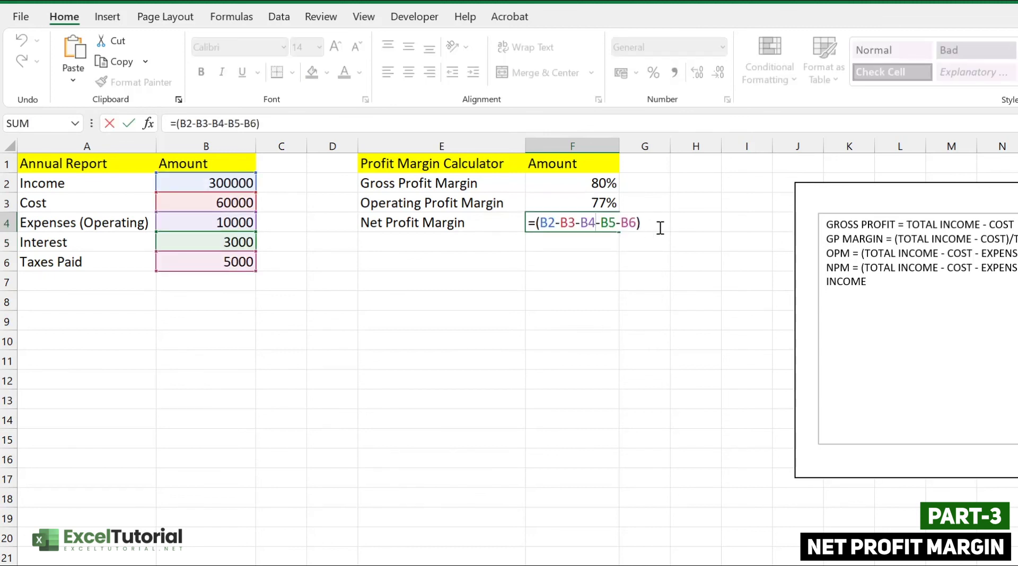
{"action": "key", "text": "End"}
{"action": "type", "text": "/"}
{"action": "left_click", "coordinate": [208, 183]}
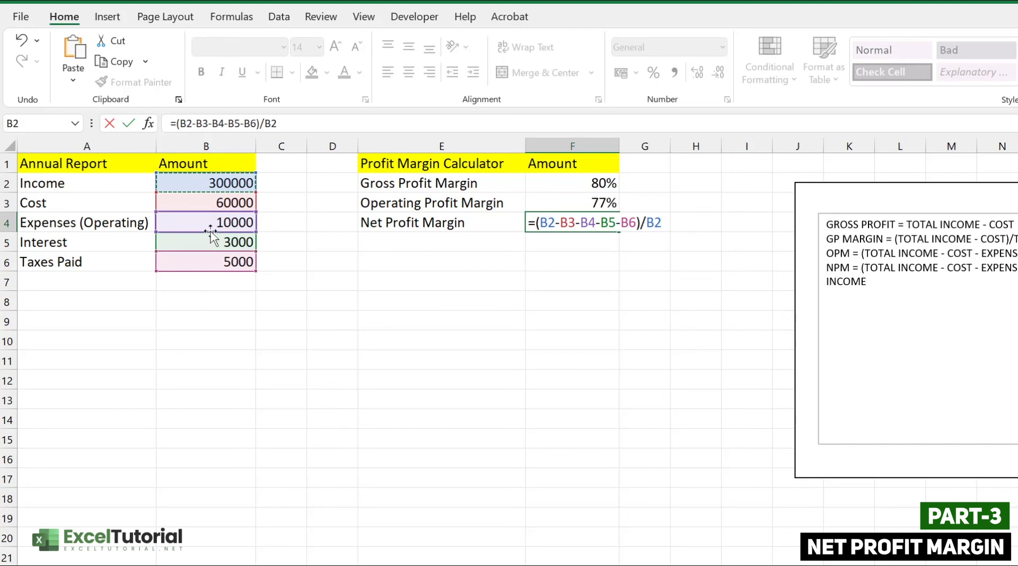
{"action": "key", "text": "Return"}
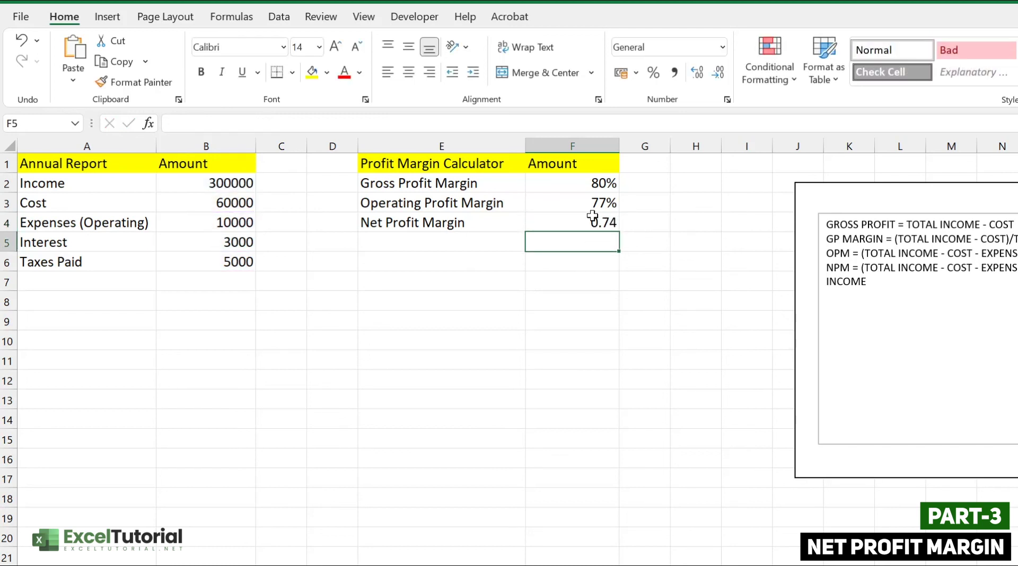
Format the net profit margin in F4 as Percentage with 0 decimal places, showing 74%.
{"action": "left_click", "coordinate": [592, 217]}
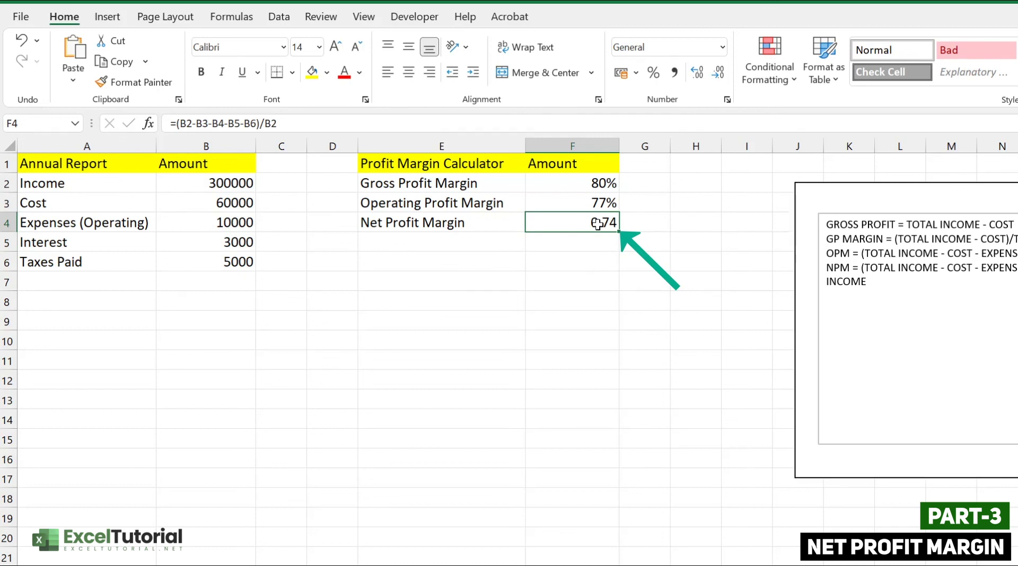
{"action": "right_click", "coordinate": [599, 226]}
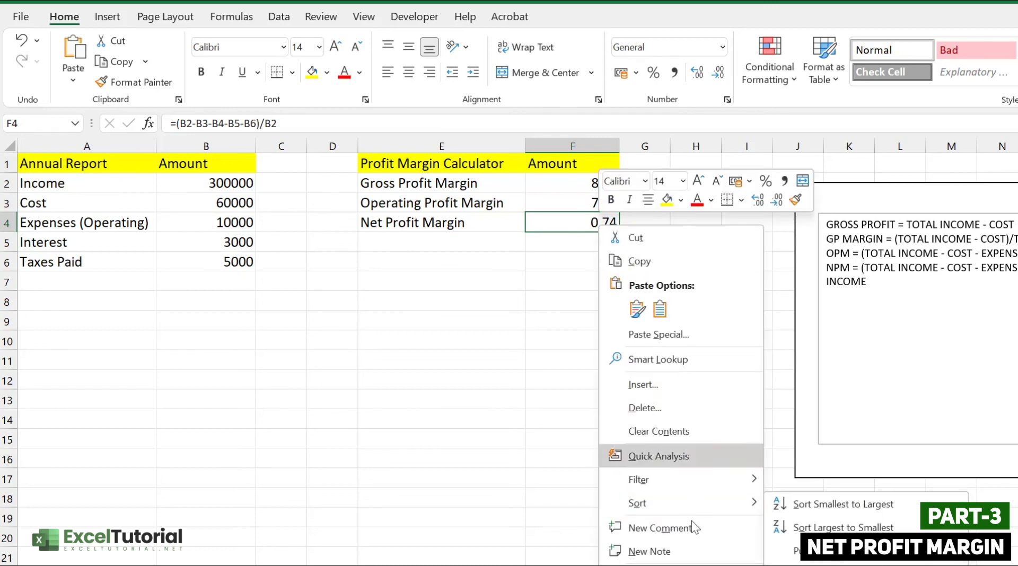
{"action": "left_click", "coordinate": [649, 564]}
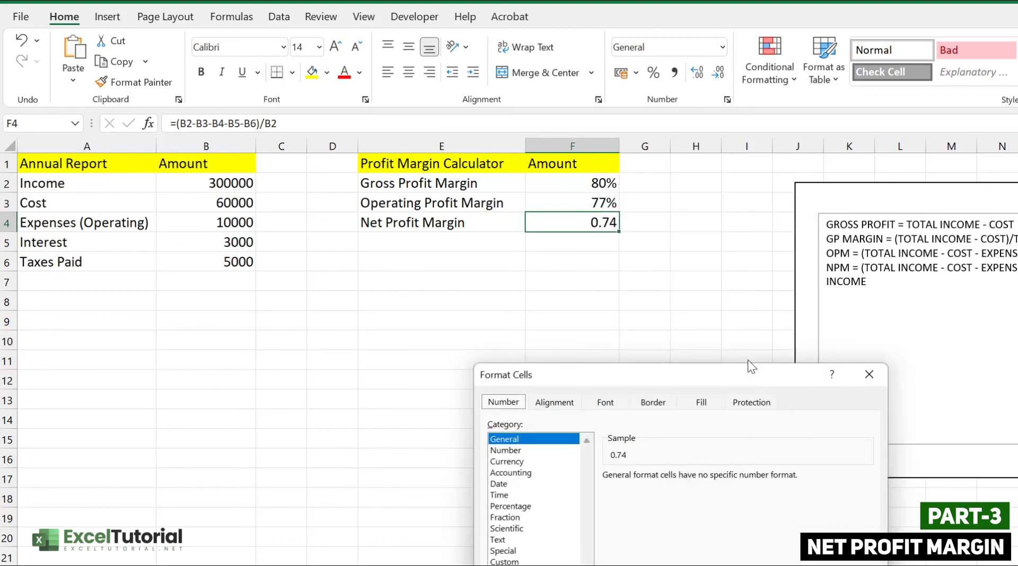
{"action": "left_click_drag", "start_coordinate": [750, 366], "coordinate": [800, 211]}
{"action": "left_click", "coordinate": [561, 352]}
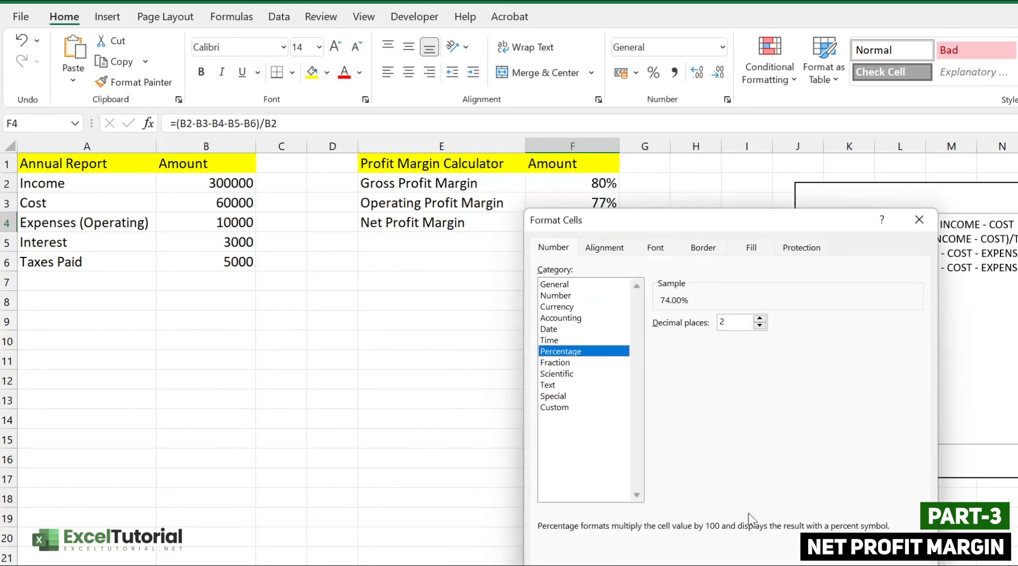
{"action": "left_click", "coordinate": [759, 326]}
{"action": "left_click", "coordinate": [760, 326]}
{"action": "key", "text": "Return"}
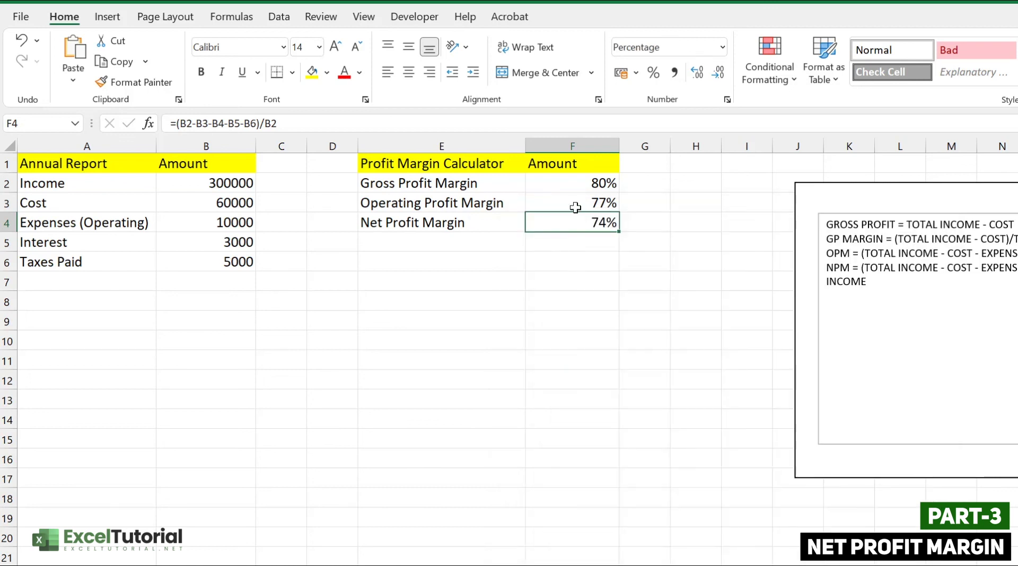
{"action": "left_click", "coordinate": [577, 206]}
{"action": "left_click", "coordinate": [591, 220]}
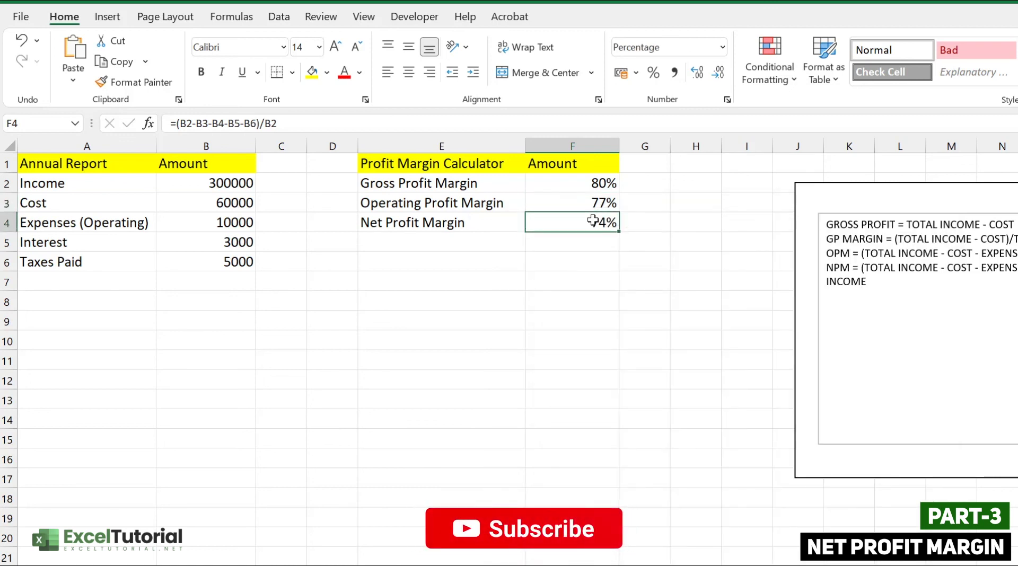